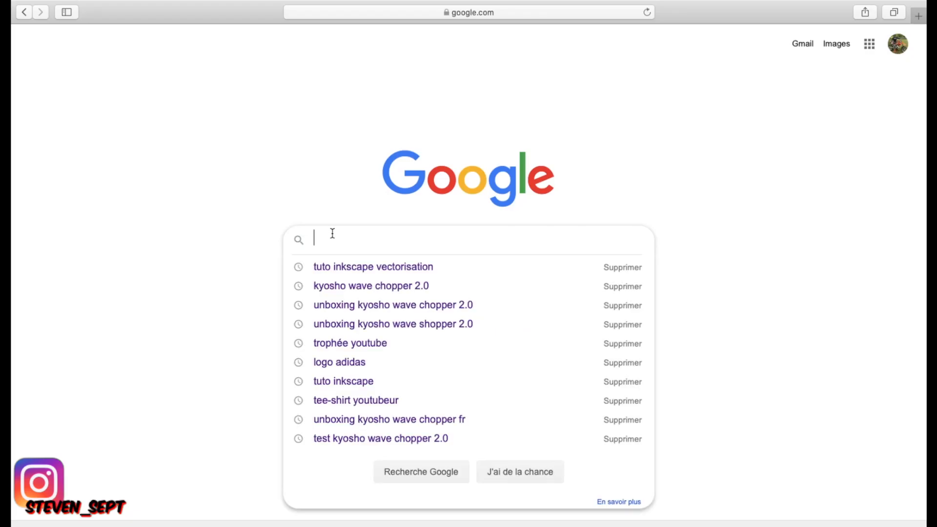
# - Search the web for "logo adidas"
pyautogui.write('lo')
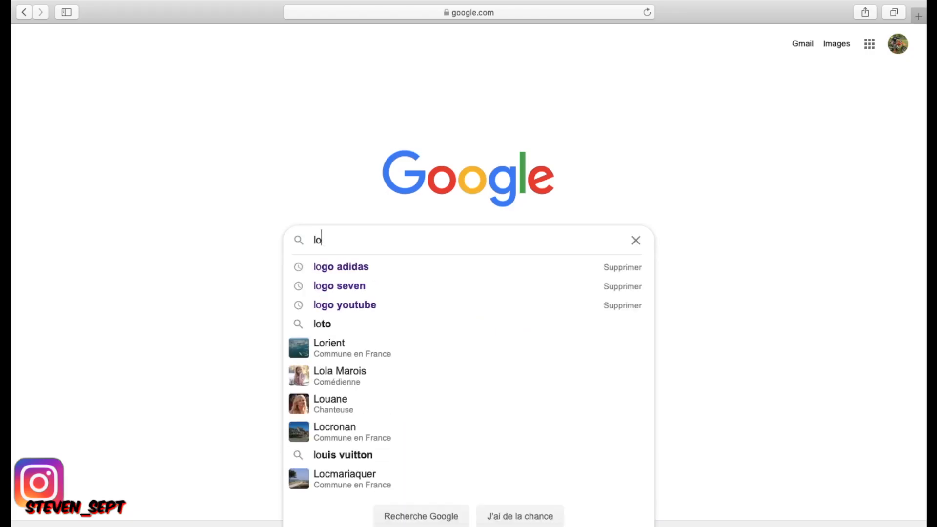
pyautogui.write('go adis')
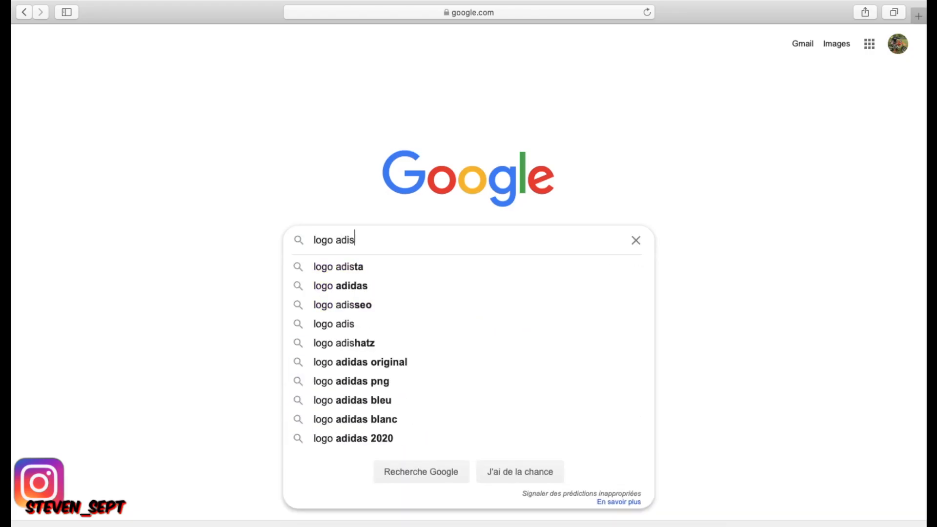
pyautogui.press('BackSpace')
pyautogui.write('d')
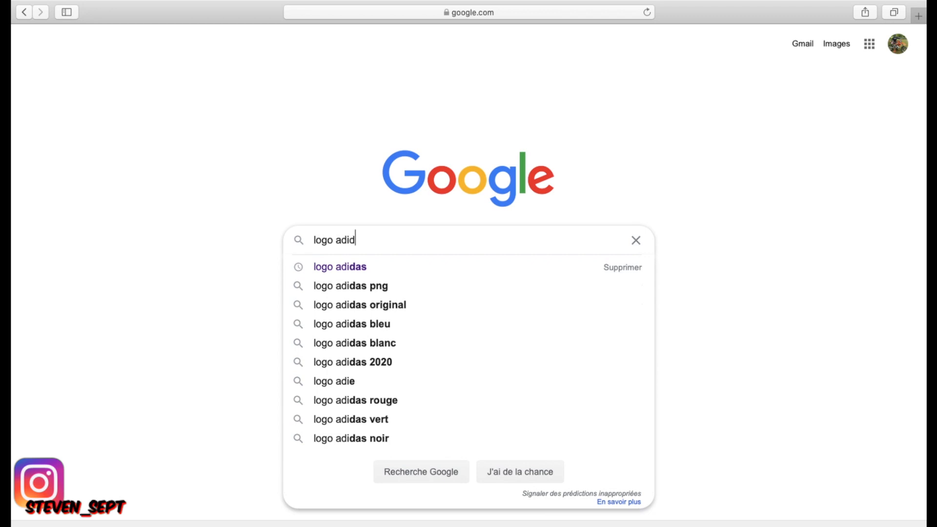
pyautogui.write('as')
pyautogui.press('Return')
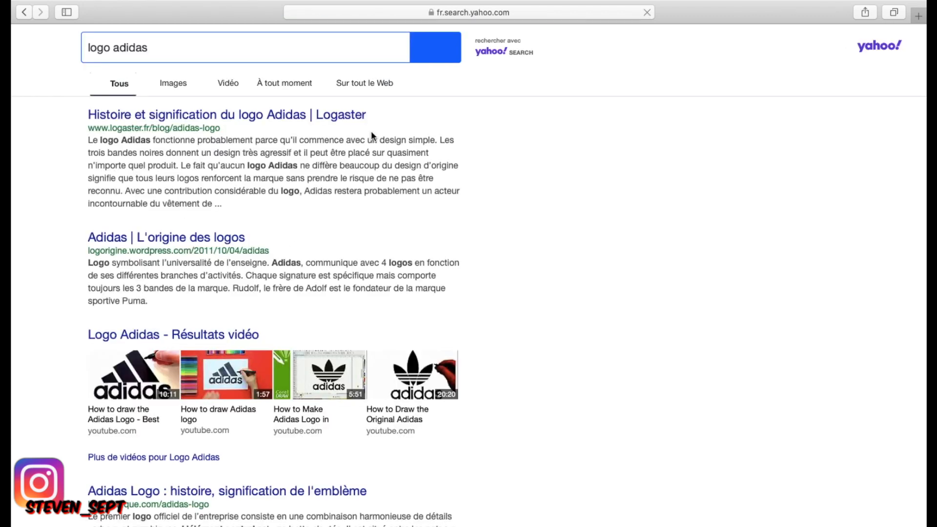
# - Show the image results, filter them to large size (G), and open the source page of the blue trefoil adidas logo
pyautogui.click(171, 89)
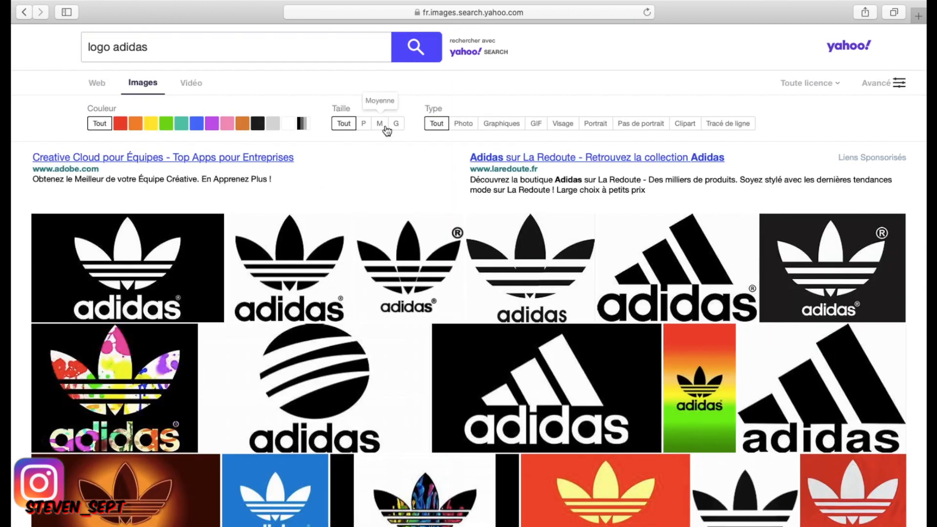
pyautogui.click(398, 127)
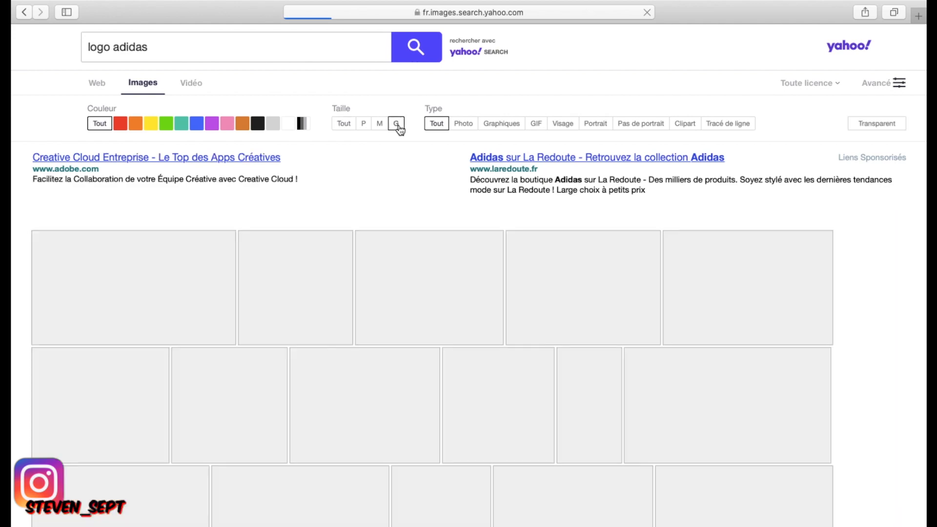
pyautogui.scroll(-12, 429, 312)
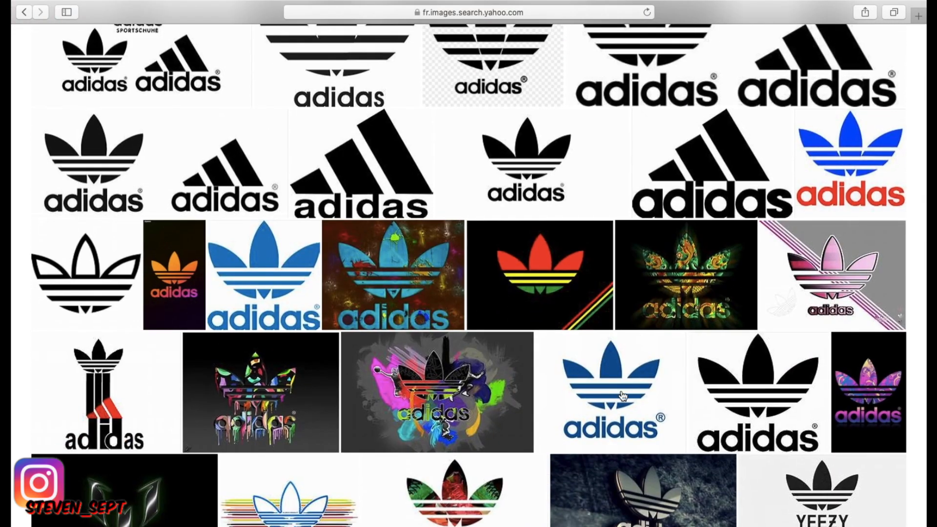
pyautogui.click(622, 393)
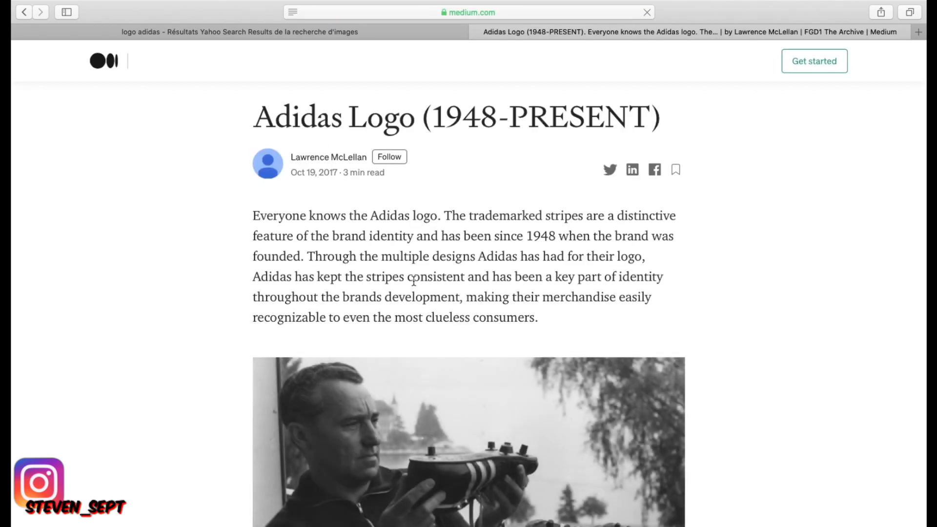
# - Find the blue trefoil adidas logo in the article, enlarge it, and save the image to the Downloads folder
pyautogui.scroll(-10, 416, 293)
pyautogui.scroll(-15, 414, 292)
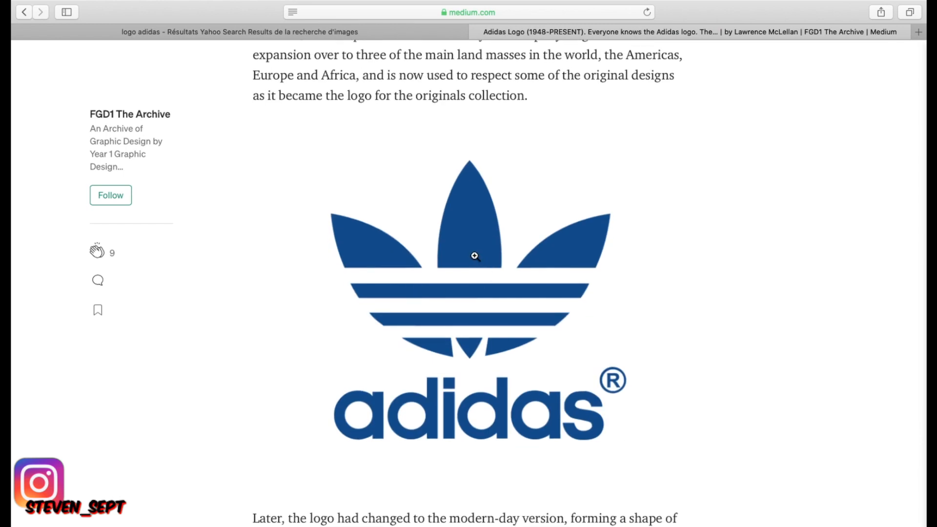
pyautogui.click(475, 255)
pyautogui.rightClick(476, 255)
pyautogui.click(505, 296)
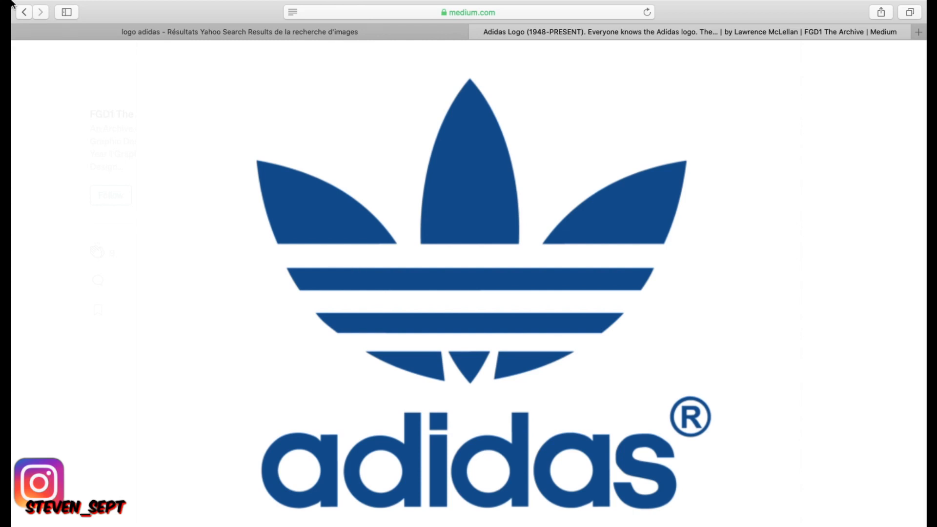
# - Return to the adidas image results page and load google.com in its place
pyautogui.click(198, 45)
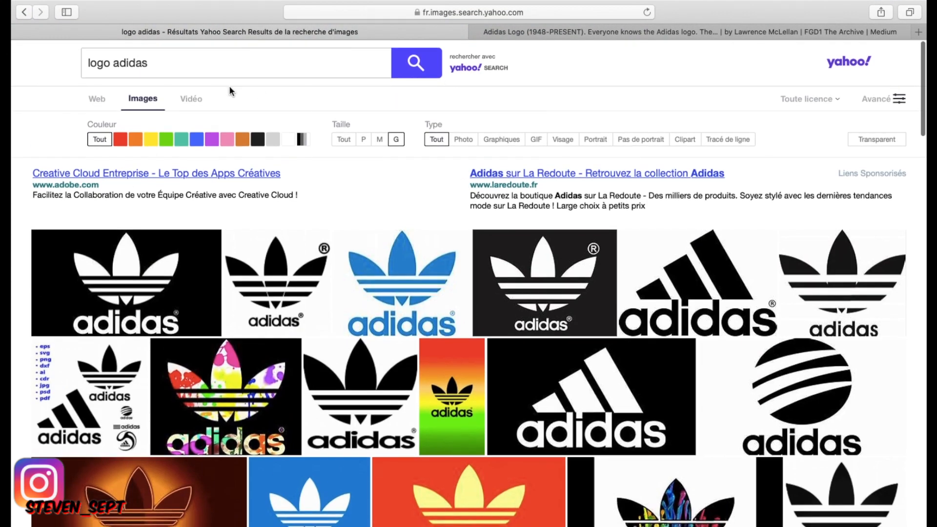
pyautogui.press('super+l')
pyautogui.write('g')
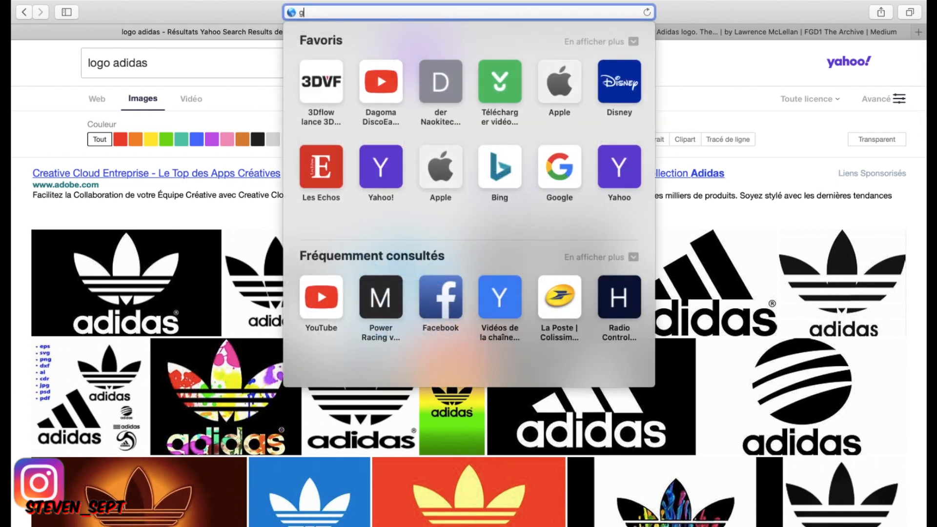
pyautogui.write('oogle.com')
pyautogui.press('Return')
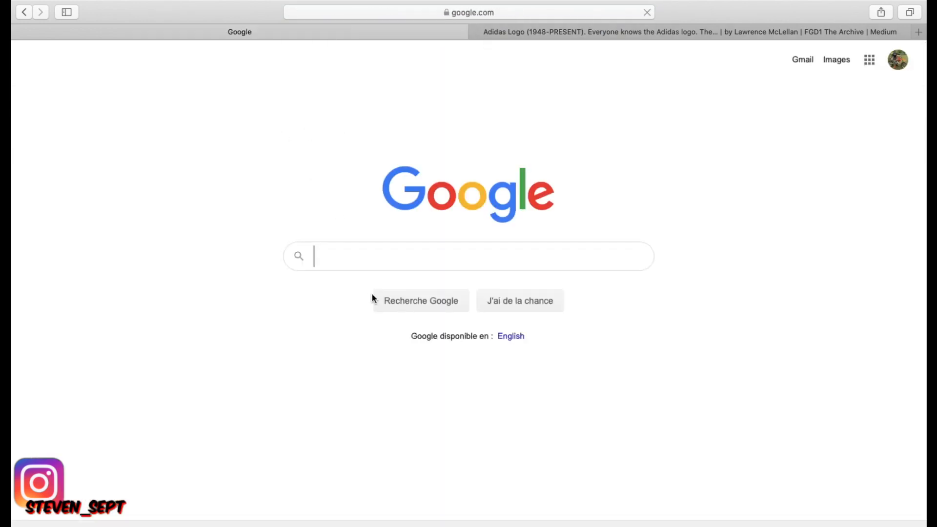
# - Search the web for "coloriage moto"
pyautogui.click(357, 257)
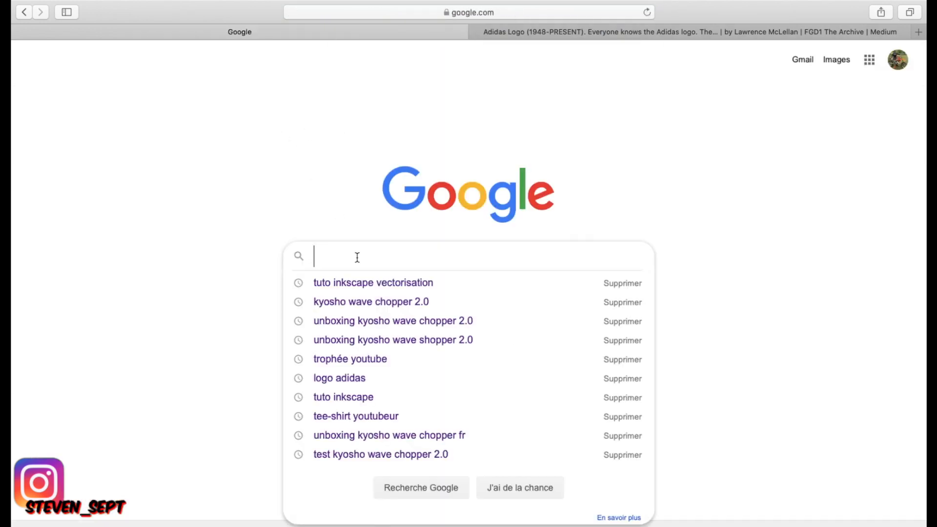
pyautogui.write('colo')
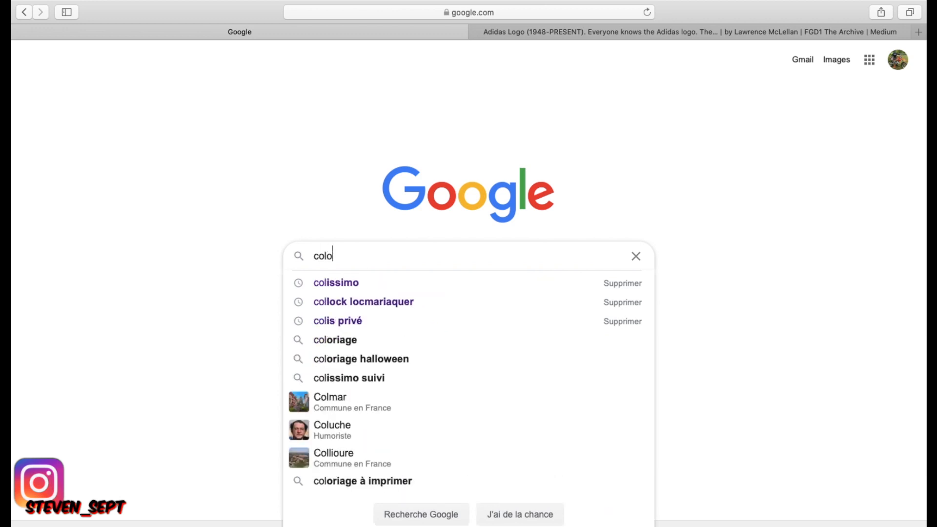
pyautogui.write('riage mo')
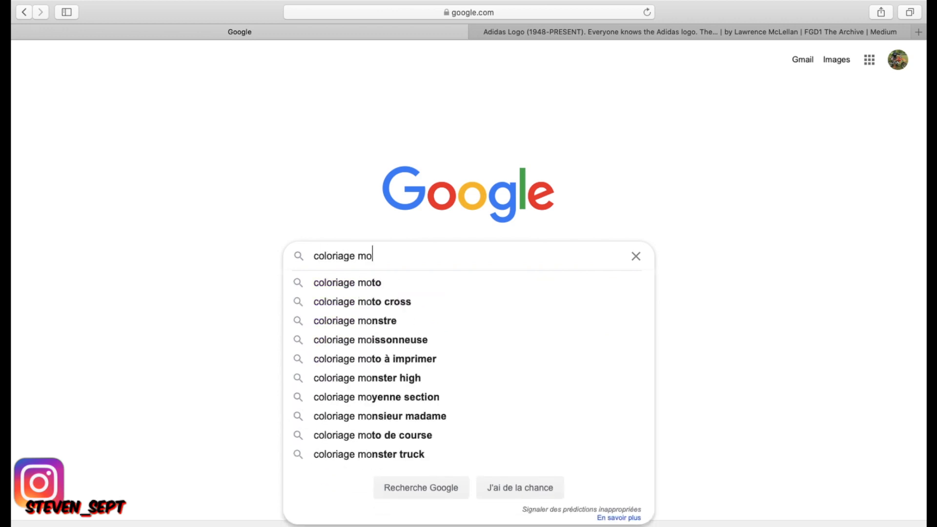
pyautogui.write('to')
pyautogui.press('Return')
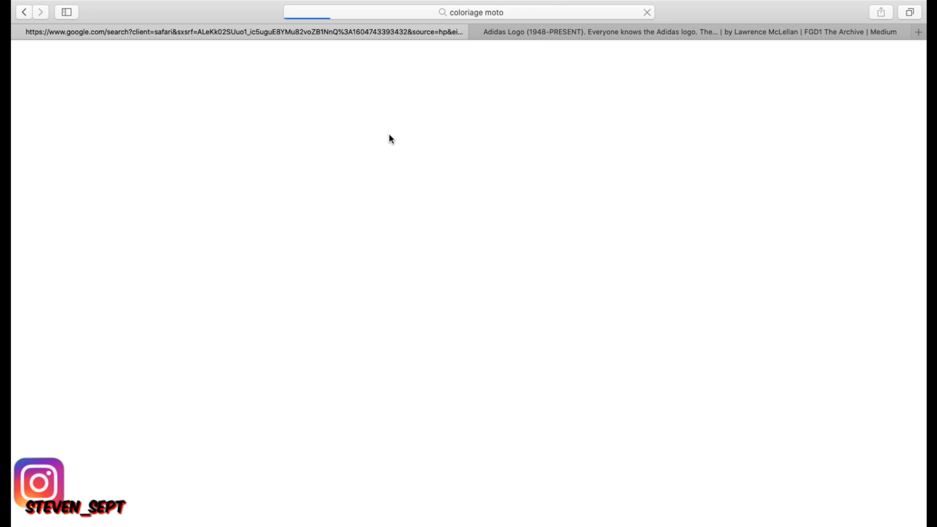
# - Show the image results for the motorcycle colouring pages, browse them, and filter them to large size (G)
pyautogui.click(167, 101)
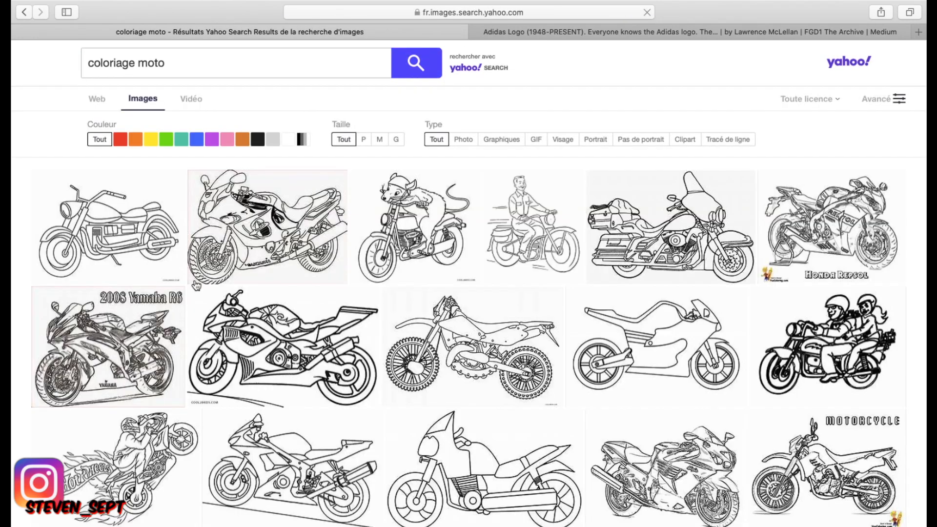
pyautogui.scroll(-15, 196, 286)
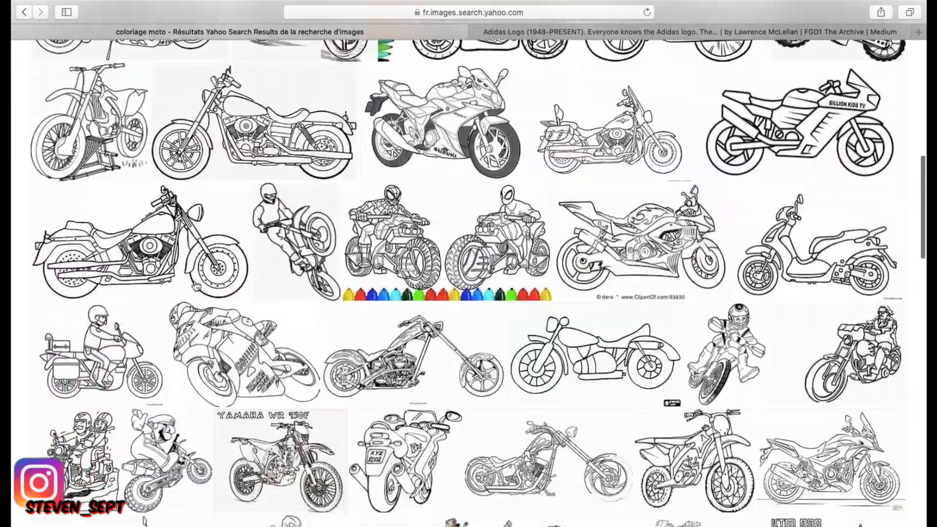
pyautogui.scroll(-15, 196, 285)
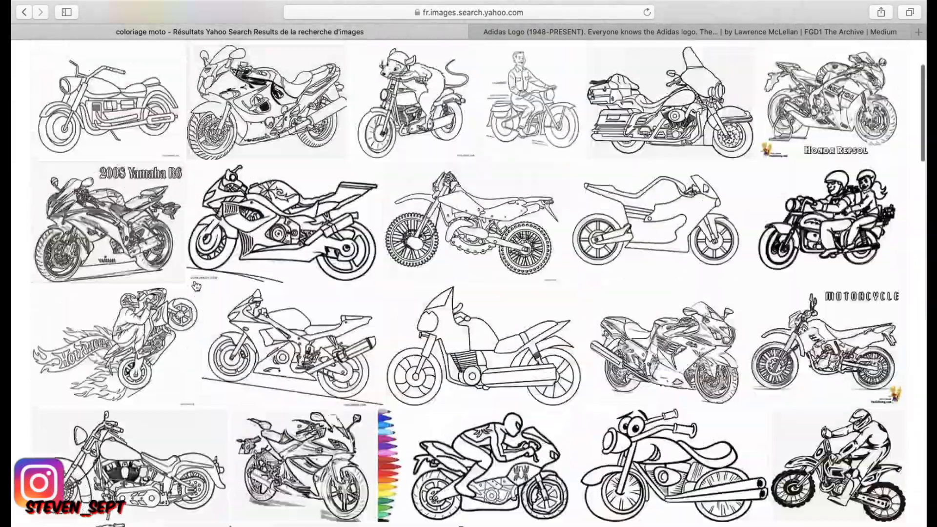
pyautogui.scroll(3, 196, 285)
pyautogui.click(397, 140)
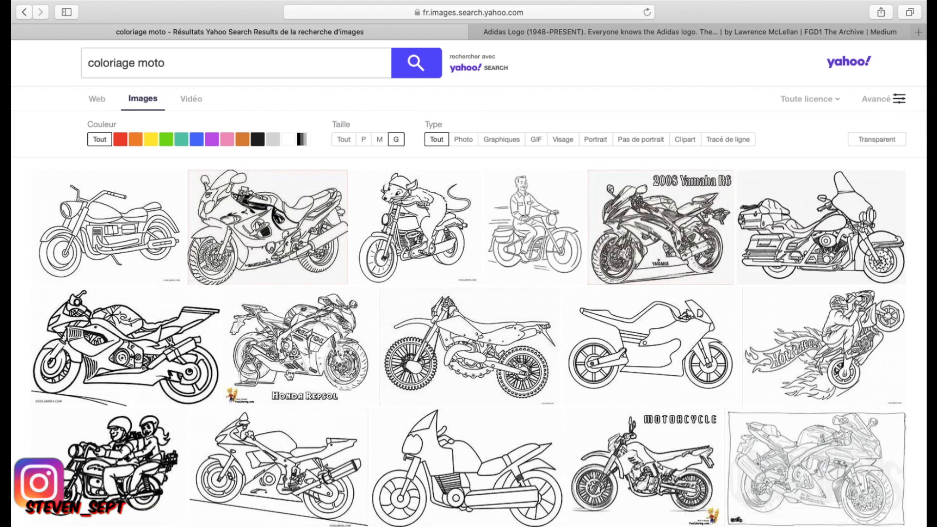
# - Open the source page of the black-and-white freestyle motocross drawing and save the image to the Downloads folder
pyautogui.scroll(-15, 290, 375)
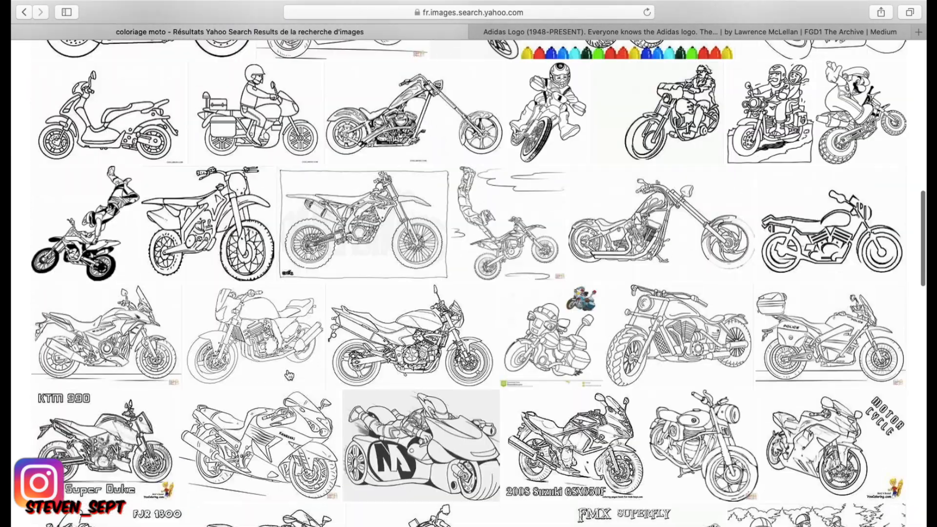
pyautogui.click(82, 235)
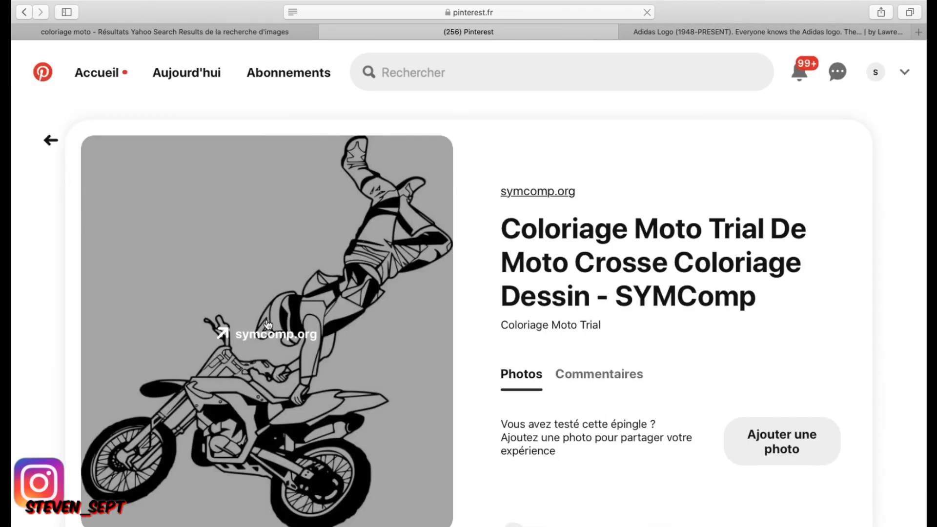
pyautogui.scroll(-3, 268, 325)
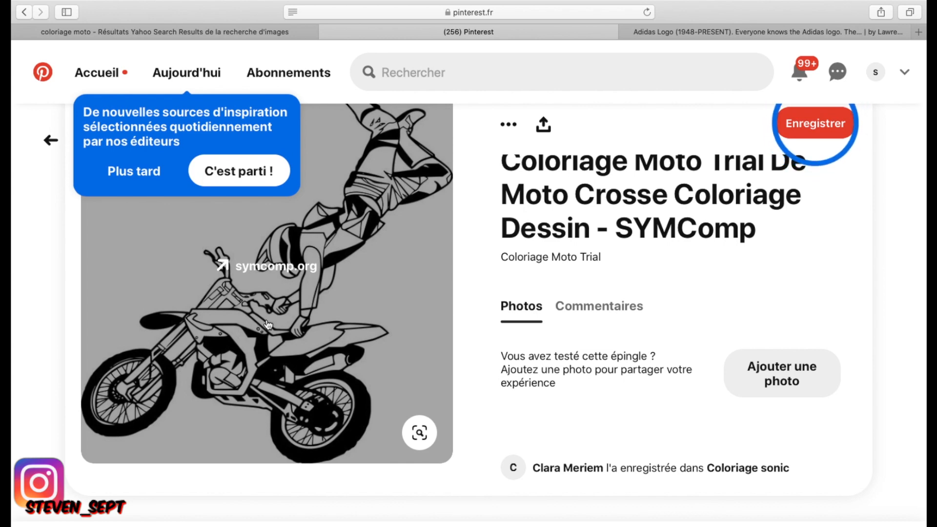
pyautogui.rightClick(269, 325)
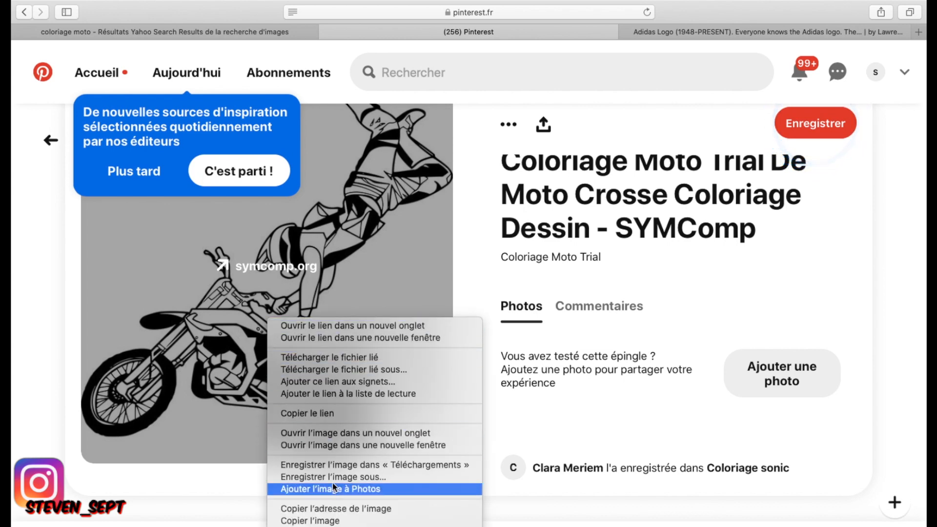
pyautogui.click(329, 466)
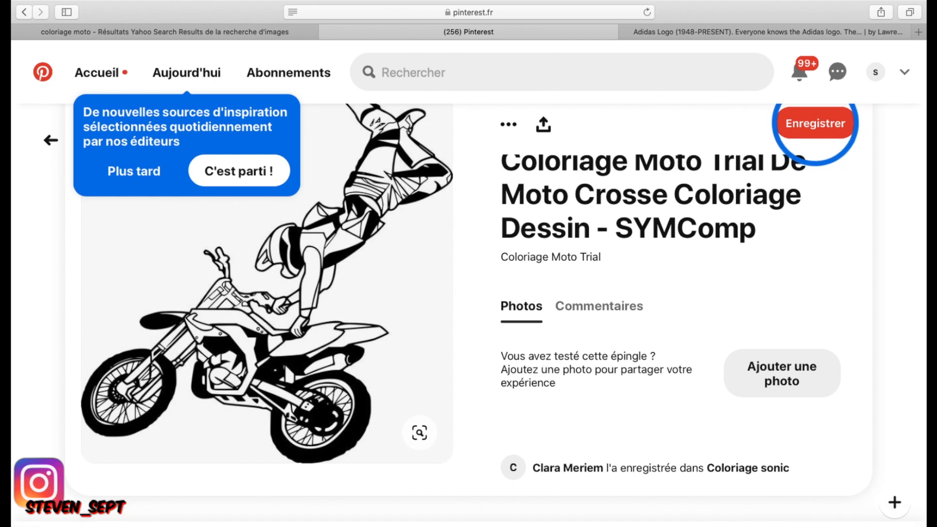
# - Switch to Inkscape, import 0*EVIA9ITEWcMVAifK-2.png from Downloads, and place the logo on the page at about X 39, Y 19 mm
pyautogui.click(789, 524)
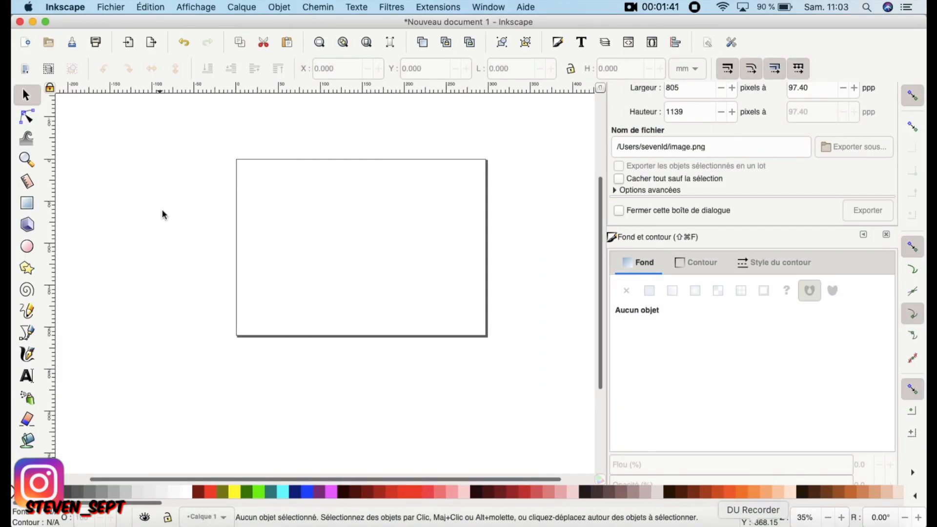
pyautogui.hscroll(5, 238, 166)
pyautogui.scroll(-3, 238, 165)
pyautogui.click(99, 7)
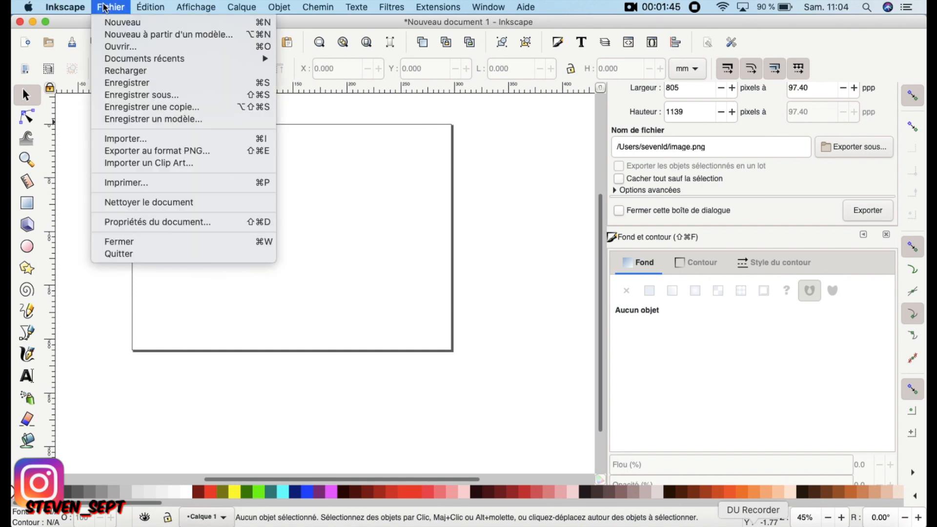
pyautogui.click(119, 138)
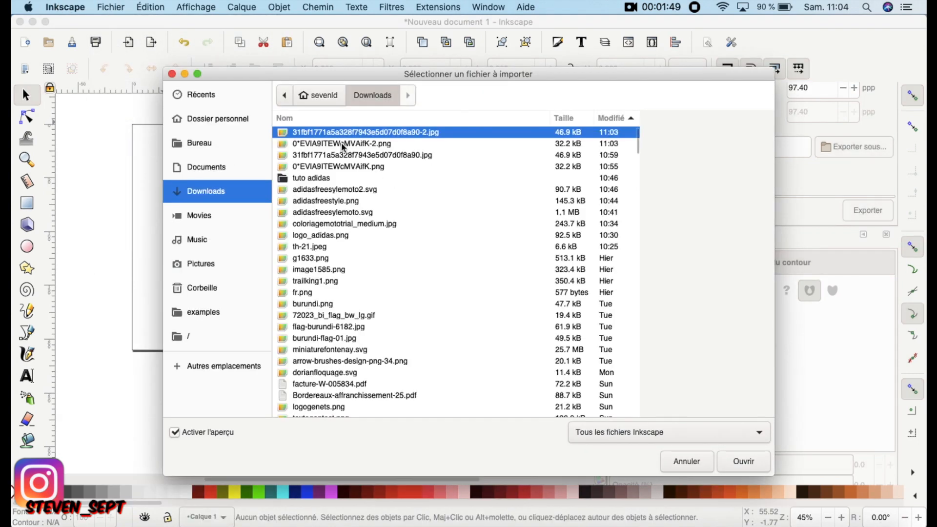
pyautogui.click(343, 145)
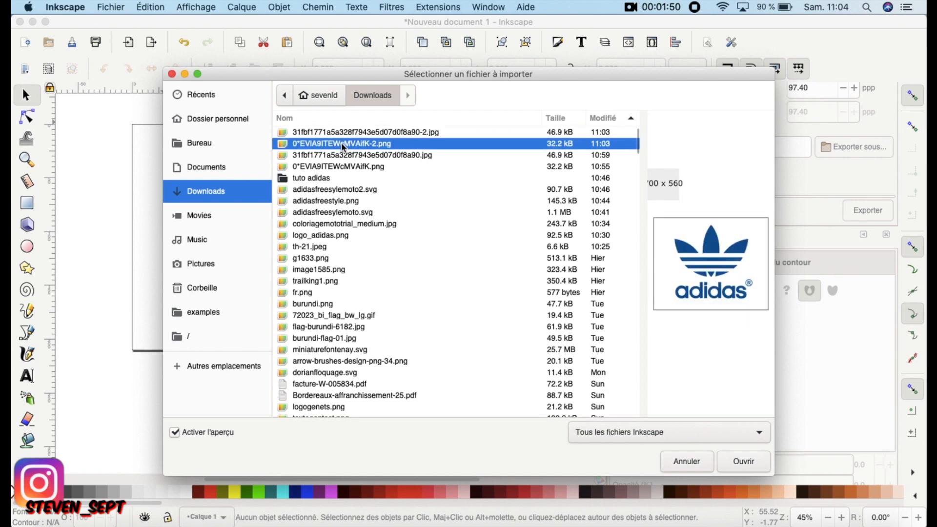
pyautogui.click(740, 462)
pyautogui.click(550, 332)
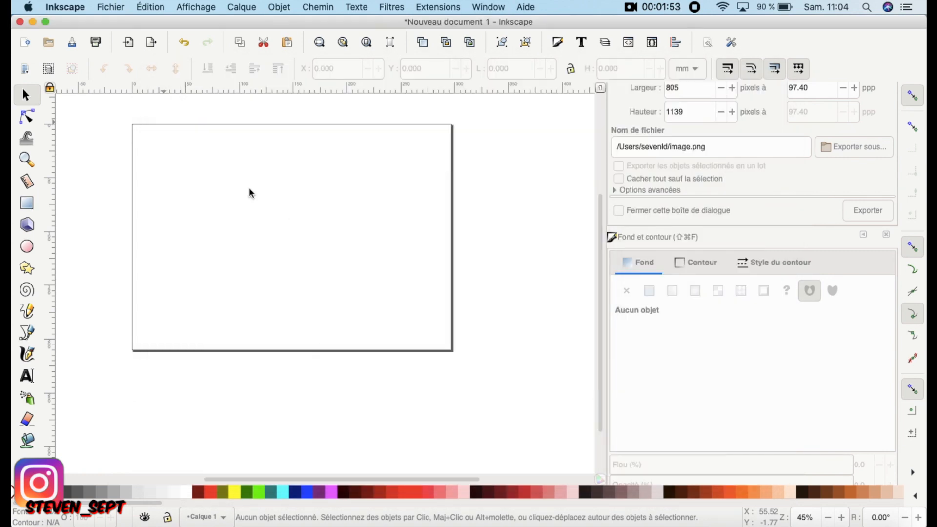
pyautogui.moveTo(537, 330); pyautogui.dragTo(261, 234)
# - Trace the adidas logo bitmap with a single-scan brightness cutoff at threshold 0.600, preview and apply it, and close the tracing dialog
pyautogui.scroll(2, 259, 219)
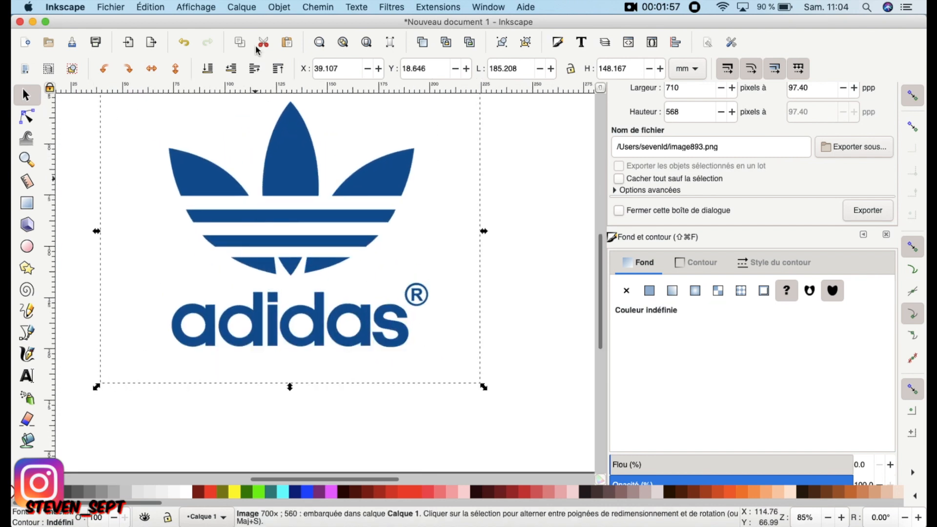
pyautogui.scroll(3, 280, 190)
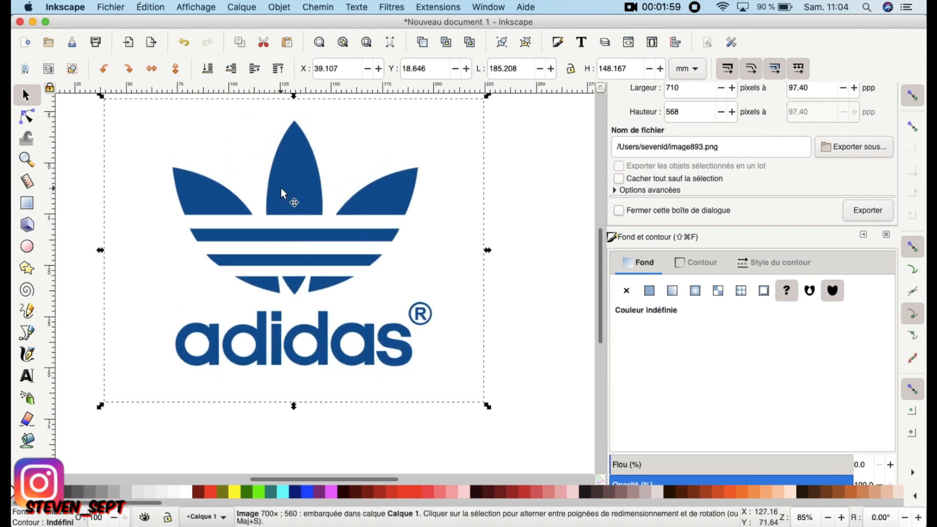
pyautogui.click(315, 6)
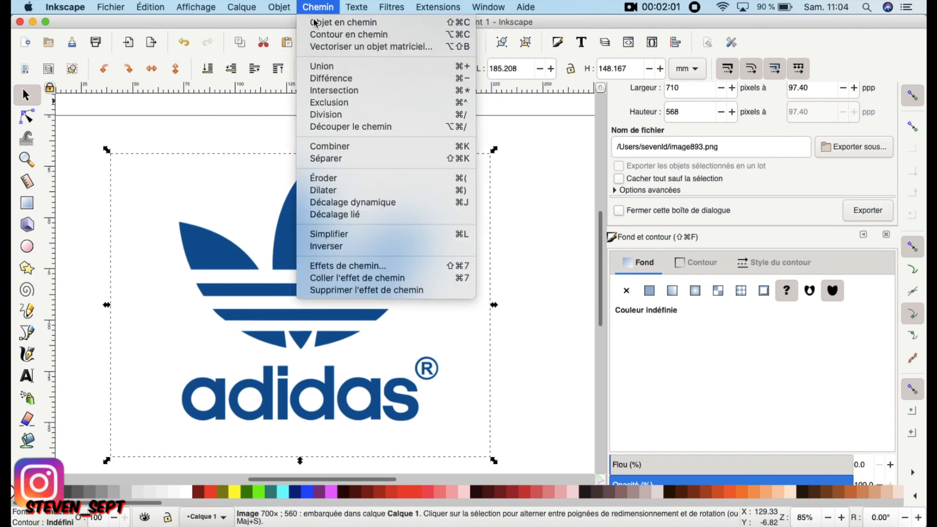
pyautogui.click(320, 46)
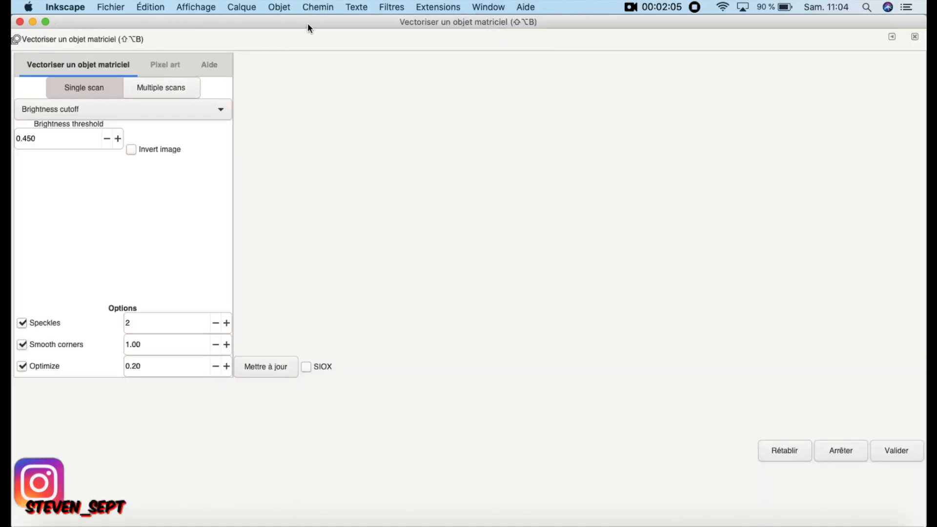
pyautogui.click(316, 8)
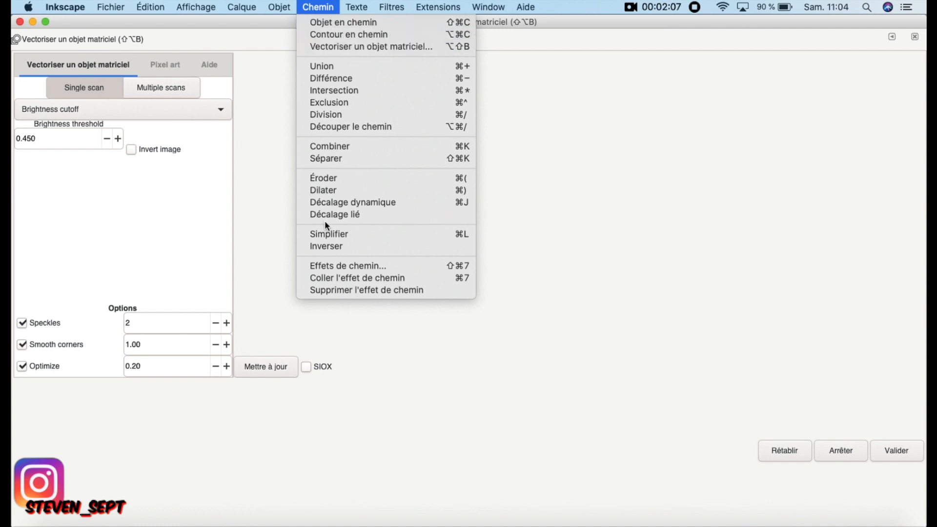
pyautogui.click(270, 198)
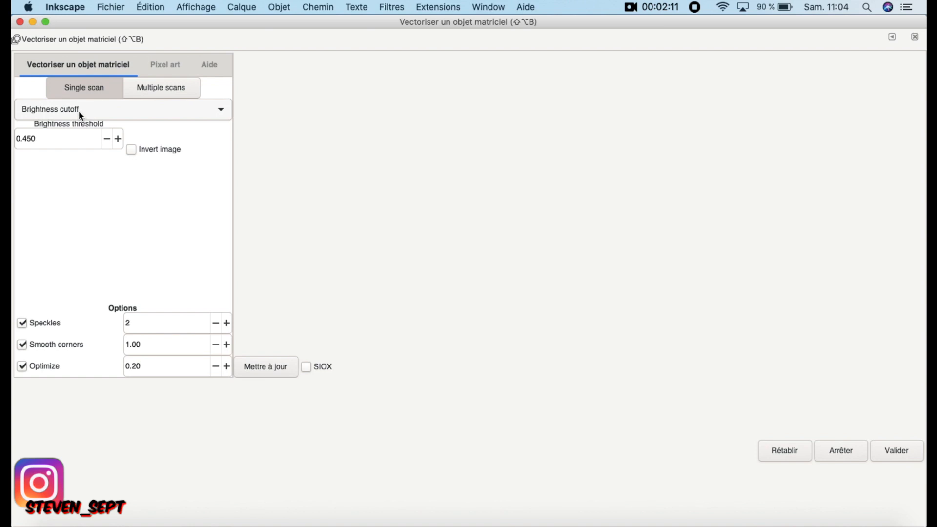
pyautogui.click(118, 139)
pyautogui.click(117, 139)
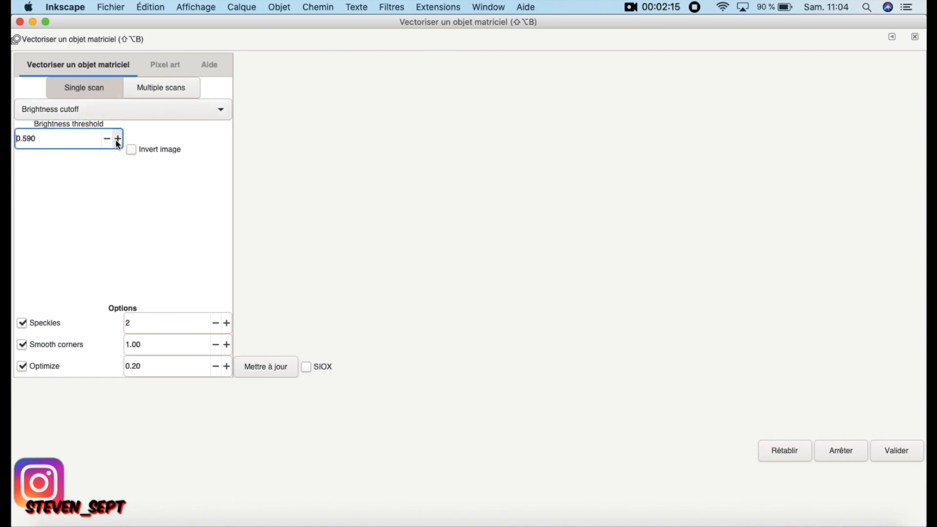
pyautogui.click(283, 372)
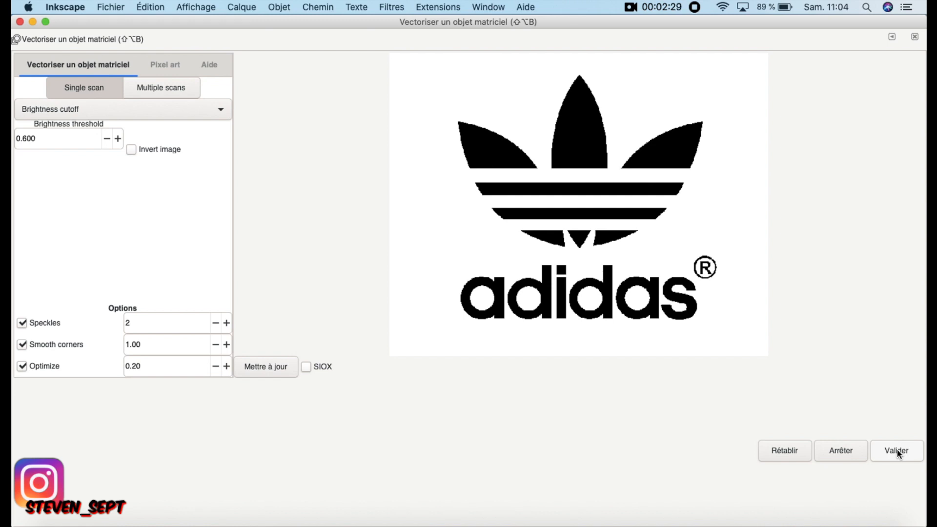
pyautogui.click(20, 22)
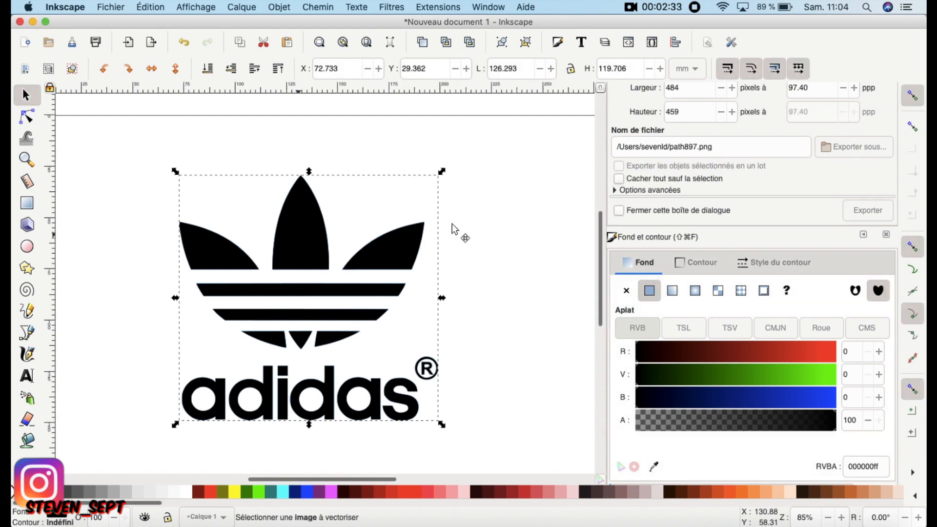
# - Separate the black traced logo from the blue source image, delete the blue image, and move the trace back to about X 71, Y 27 mm
pyautogui.moveTo(299, 235); pyautogui.dragTo(452, 224)
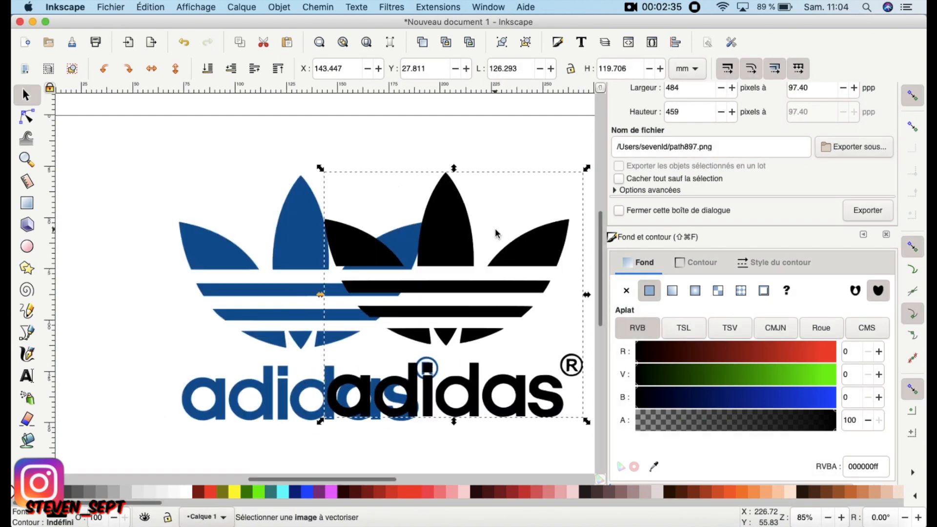
pyautogui.moveTo(288, 245); pyautogui.dragTo(214, 230)
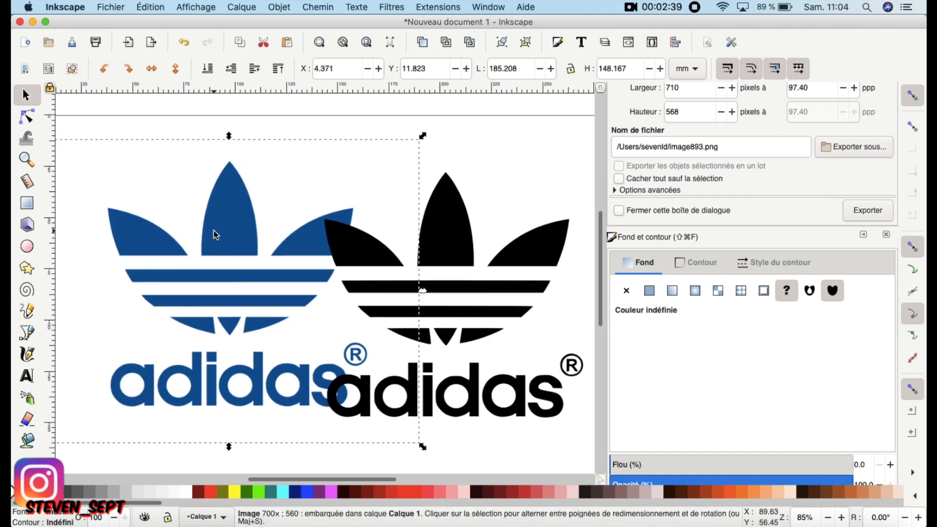
pyautogui.press('Delete')
pyautogui.moveTo(452, 227); pyautogui.dragTo(303, 227)
# - Display the traced logo's path nodes and examine how they are distributed over the leaves, stripes and lettering
pyautogui.press('+')
pyautogui.scroll(1, 301, 225)
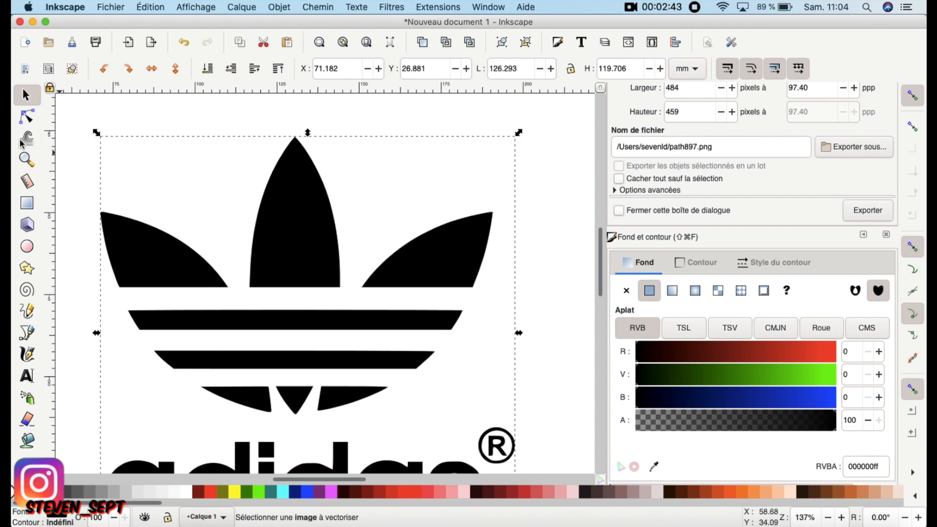
pyautogui.click(27, 116)
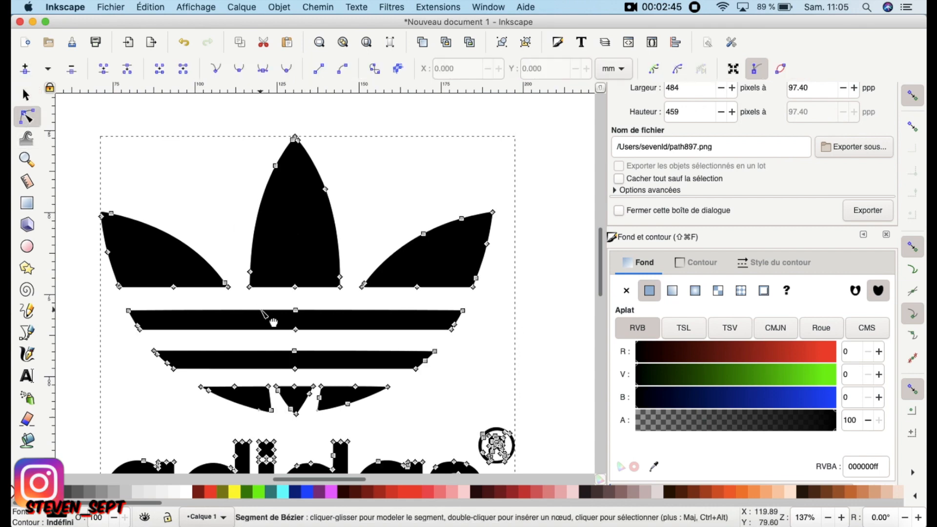
pyautogui.scroll(-5, 268, 321)
pyautogui.scroll(-2, 263, 324)
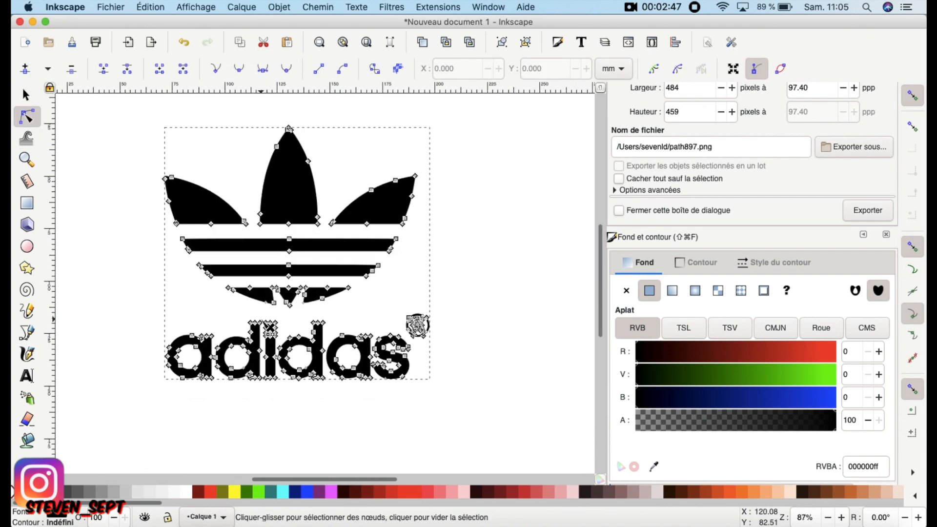
pyautogui.click(26, 95)
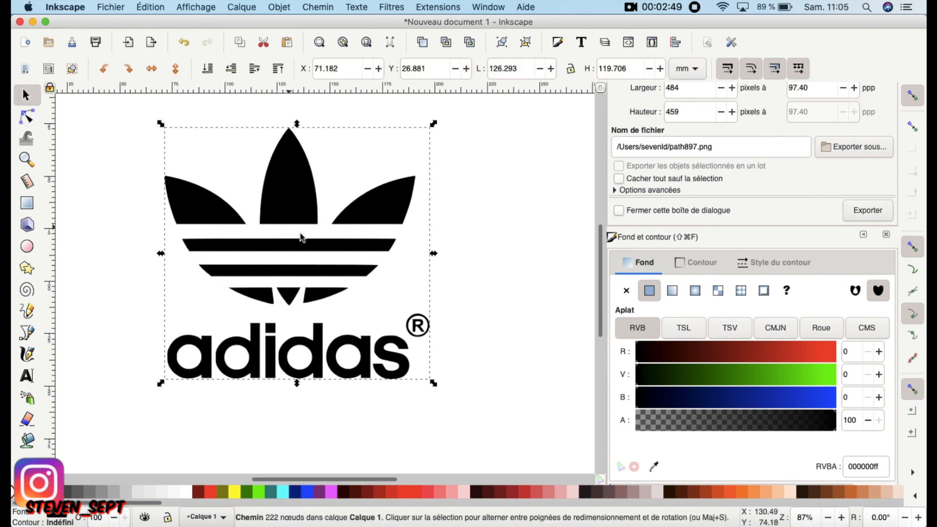
# - Remove the registered-trademark symbol from the traced logo by deleting all of its path nodes
pyautogui.click(27, 116)
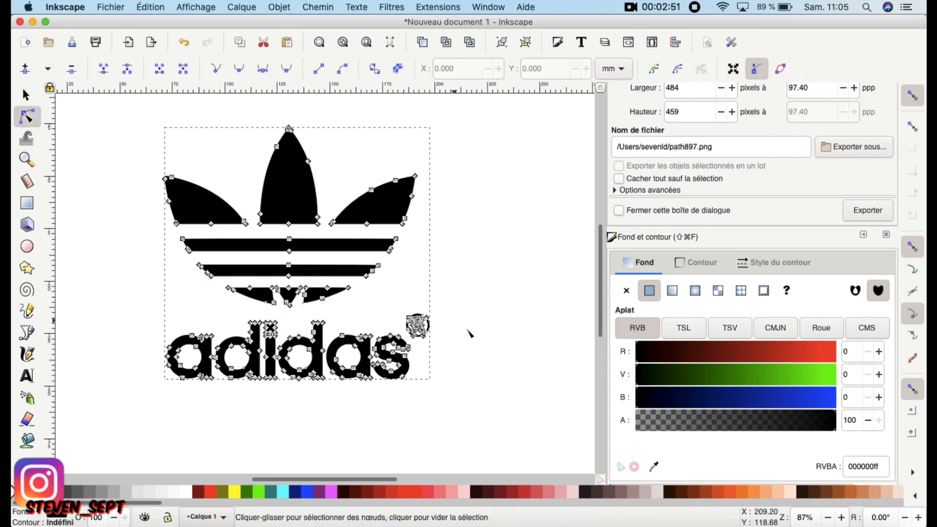
pyautogui.moveTo(468, 294)
pyautogui.mouseDown()
pyautogui.moveTo(402, 342)
pyautogui.moveTo(471, 295)
pyautogui.mouseUp()
pyautogui.scroll(1, 472, 296)
pyautogui.scroll(4, 473, 295)
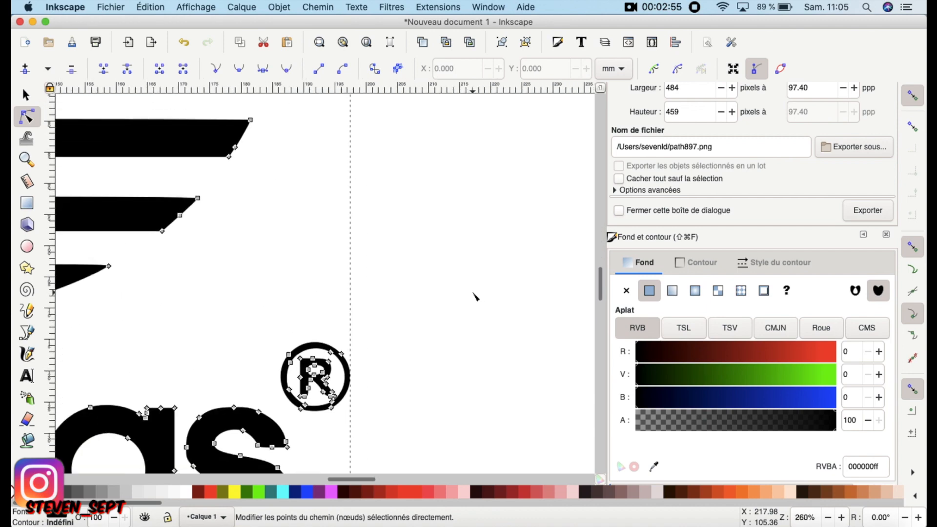
pyautogui.moveTo(462, 239); pyautogui.dragTo(358, 339)
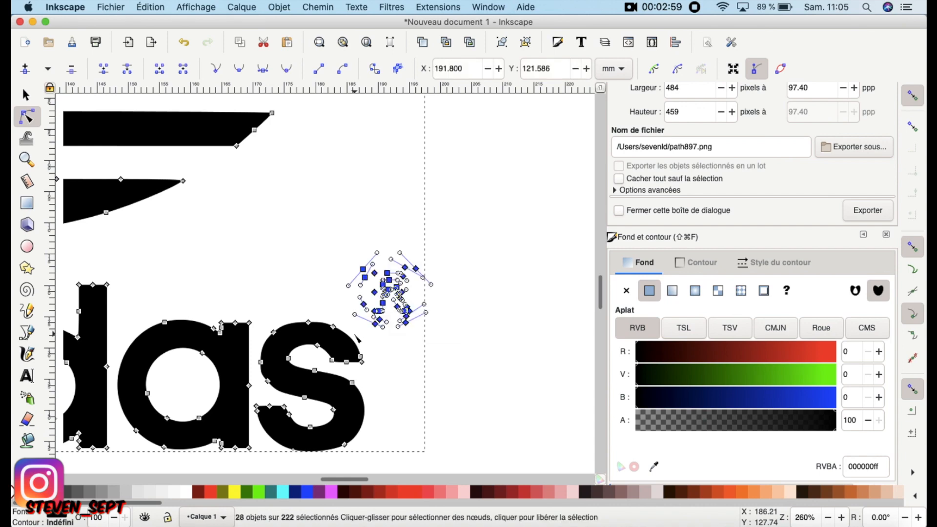
pyautogui.press('Delete')
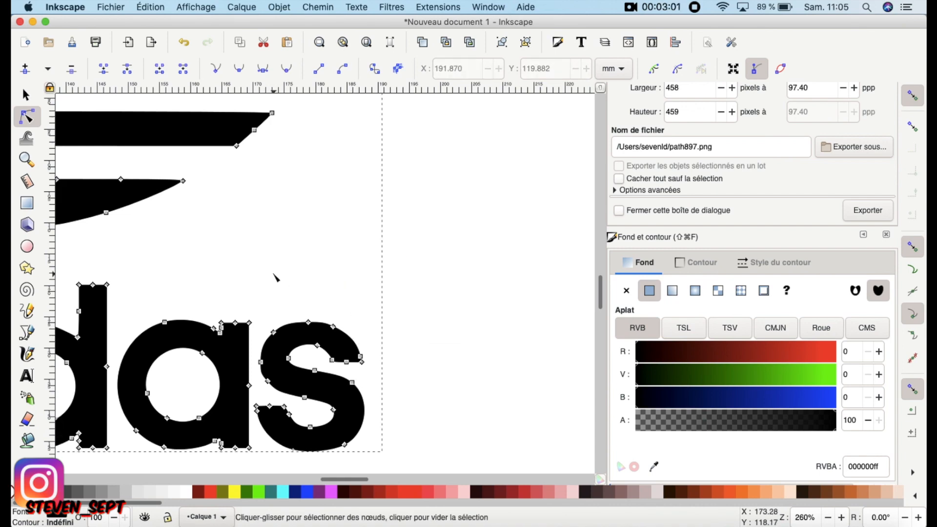
pyautogui.scroll(-5, 276, 271)
pyautogui.scroll(-2, 279, 270)
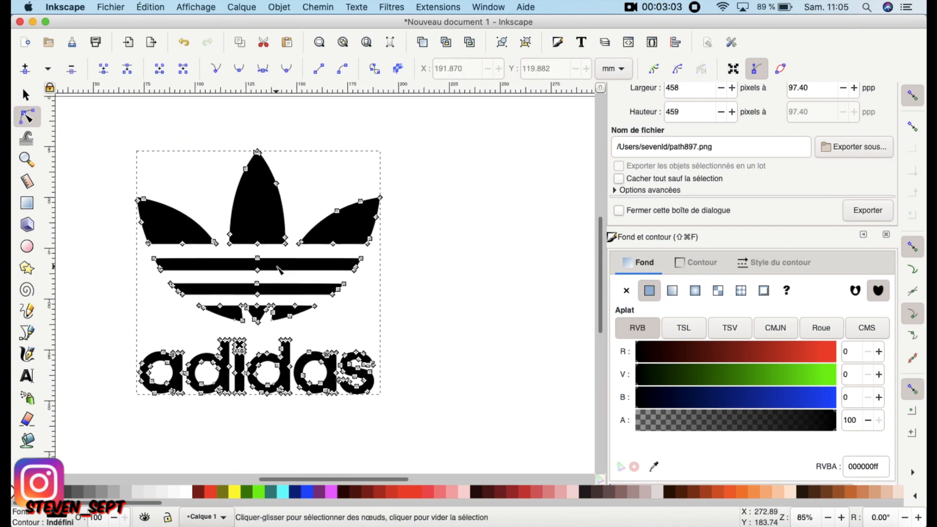
pyautogui.click(26, 95)
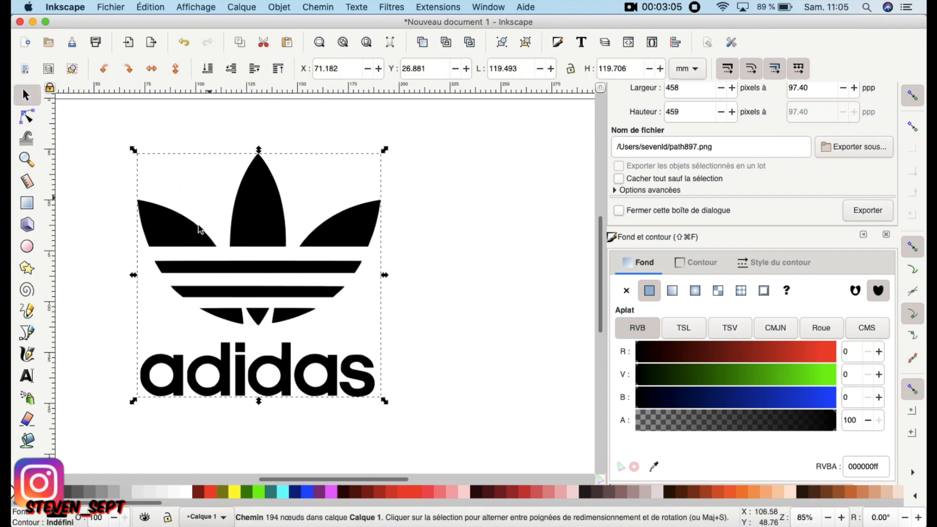
# - Enlarge the logo proportionally to about 161 × 162 mm, move it to about X 66, Y 28 mm on the page, and deselect it
pyautogui.scroll(-3, 217, 271)
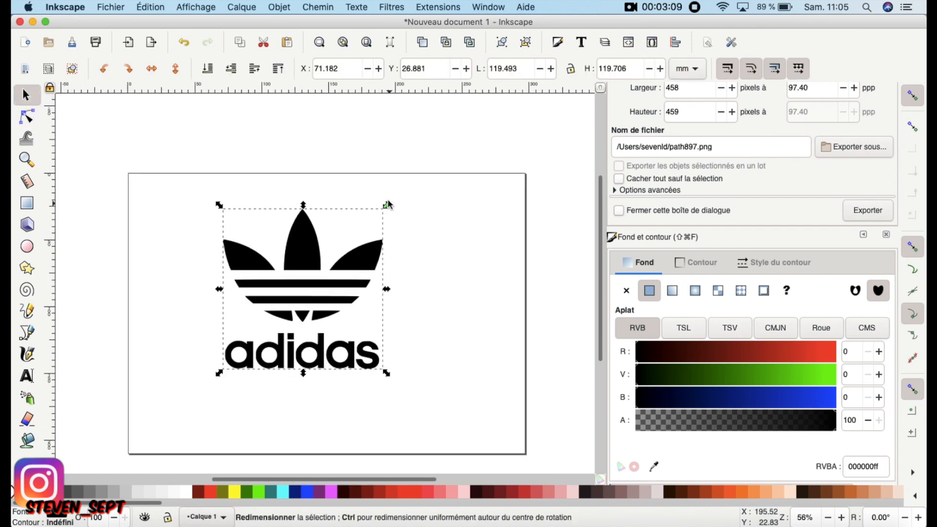
pyautogui.moveTo(387, 205); pyautogui.dragTo(459, 147)
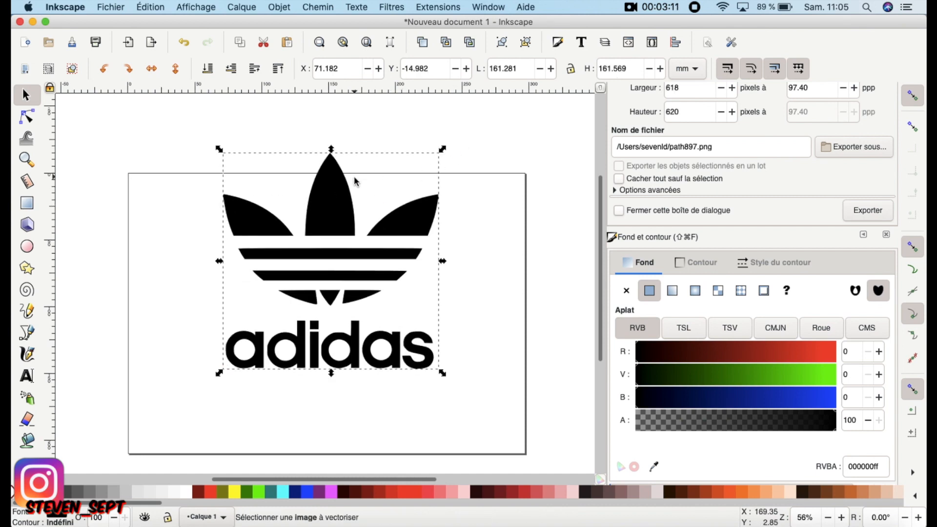
pyautogui.moveTo(324, 209); pyautogui.dragTo(317, 266)
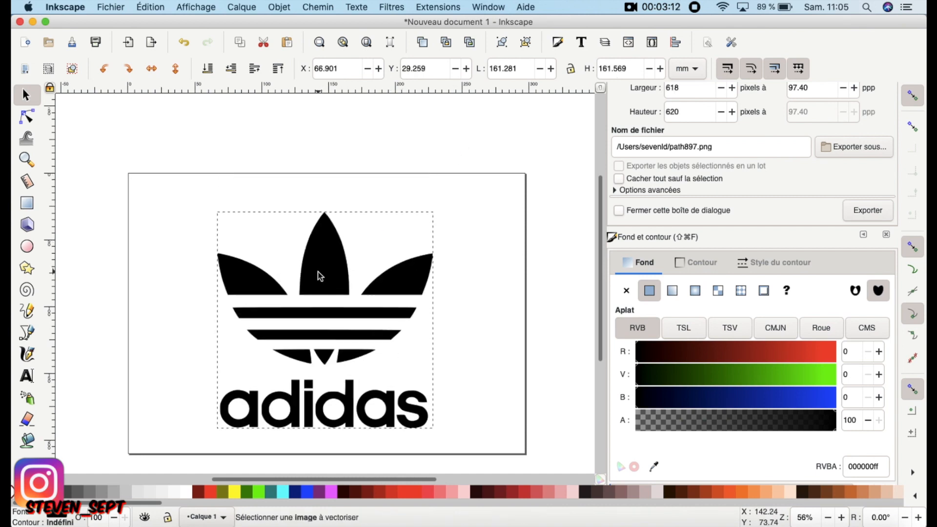
pyautogui.click(489, 363)
# - Import 31fbf1771a5a328f7943e5d07d0f8a90-2.jpg from Downloads as an embedded image and place it beside the logo at about X 261, Y -1.5 mm
pyautogui.click(117, 7)
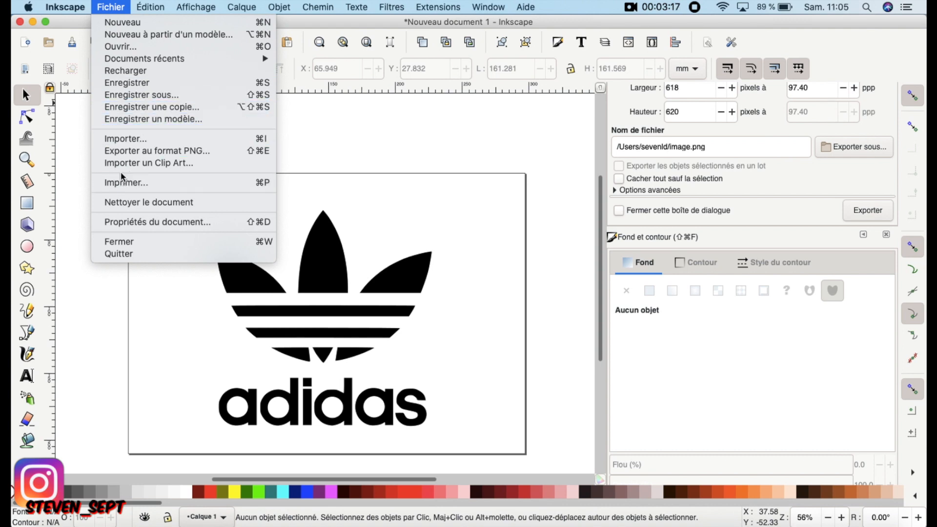
pyautogui.click(114, 140)
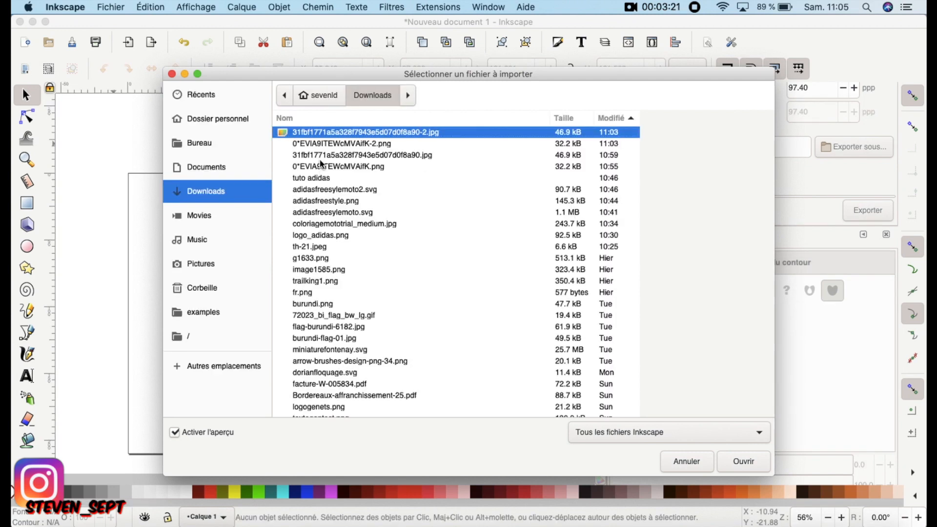
pyautogui.click(326, 143)
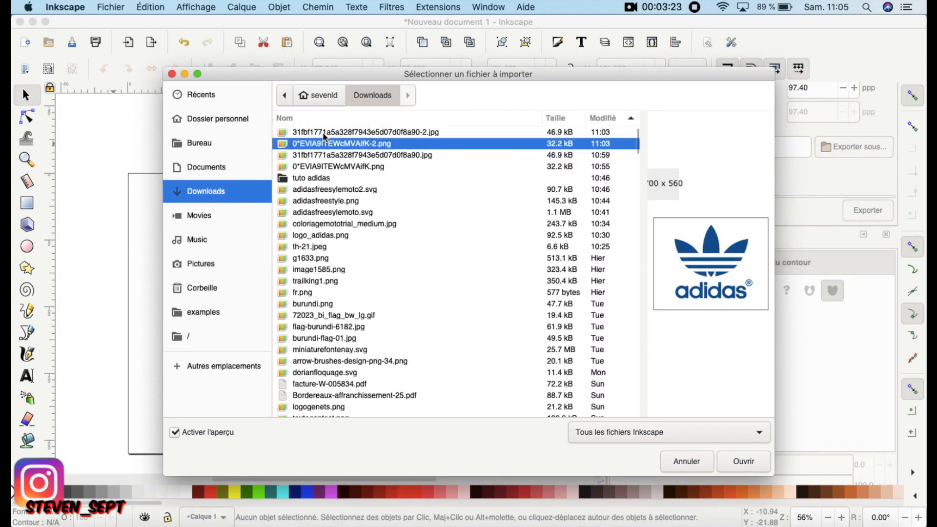
pyautogui.click(323, 133)
pyautogui.click(743, 460)
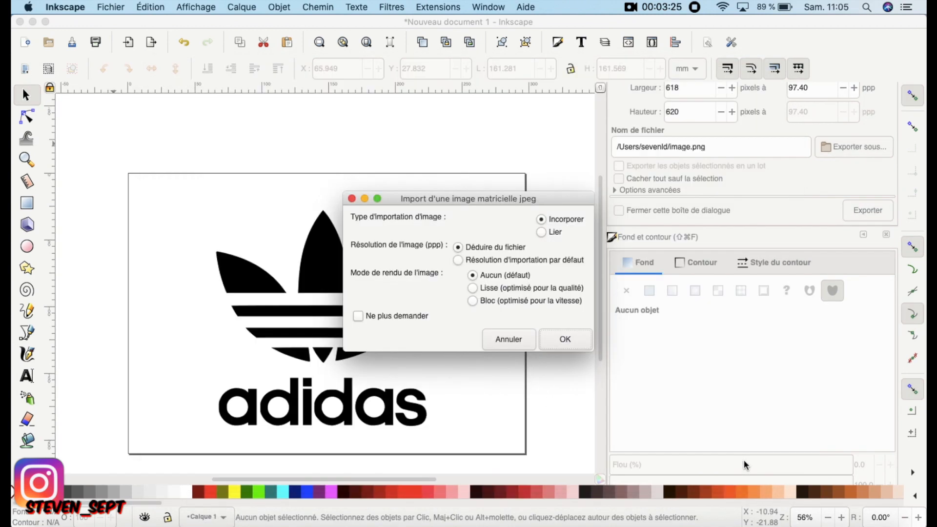
pyautogui.click(554, 335)
pyautogui.click(565, 341)
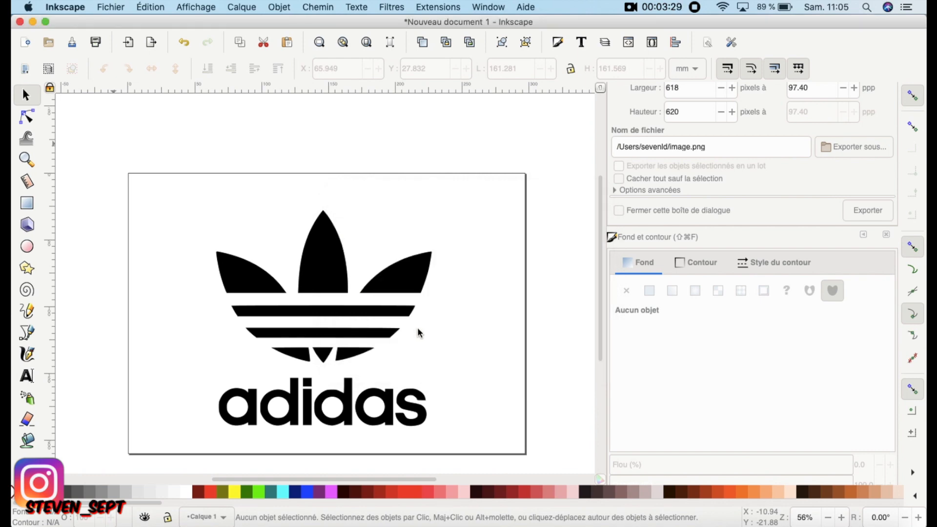
pyautogui.moveTo(433, 298); pyautogui.dragTo(489, 235)
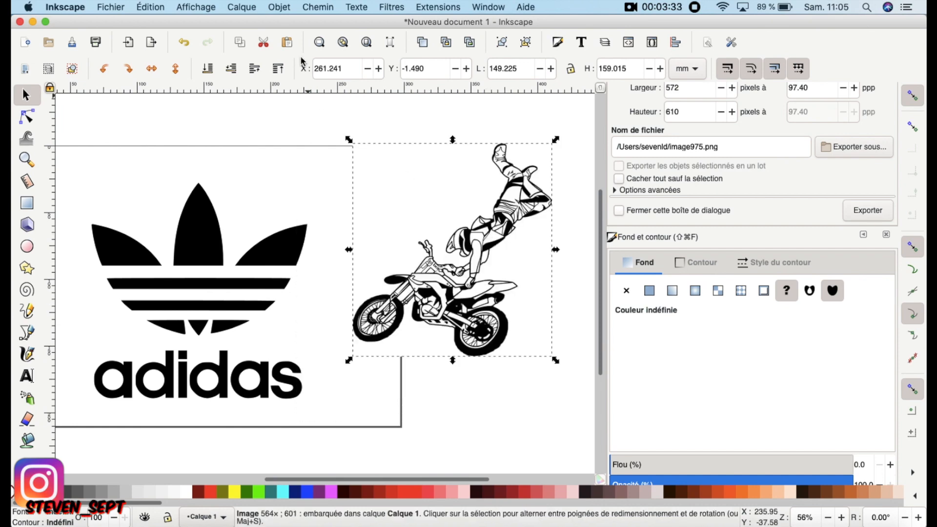
# - Trace the motocross image with a single-scan brightness cutoff at threshold 0.600, and close the tracing dialog
pyautogui.click(317, 7)
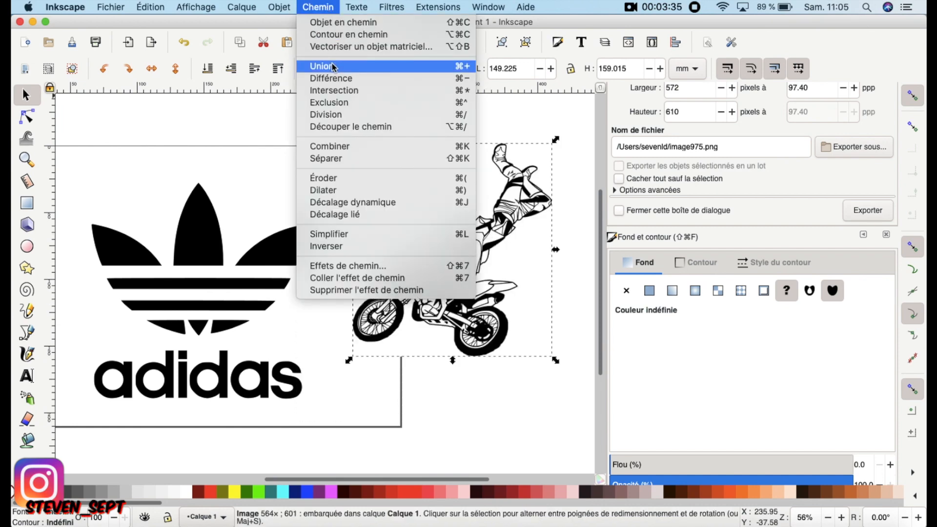
pyautogui.click(332, 47)
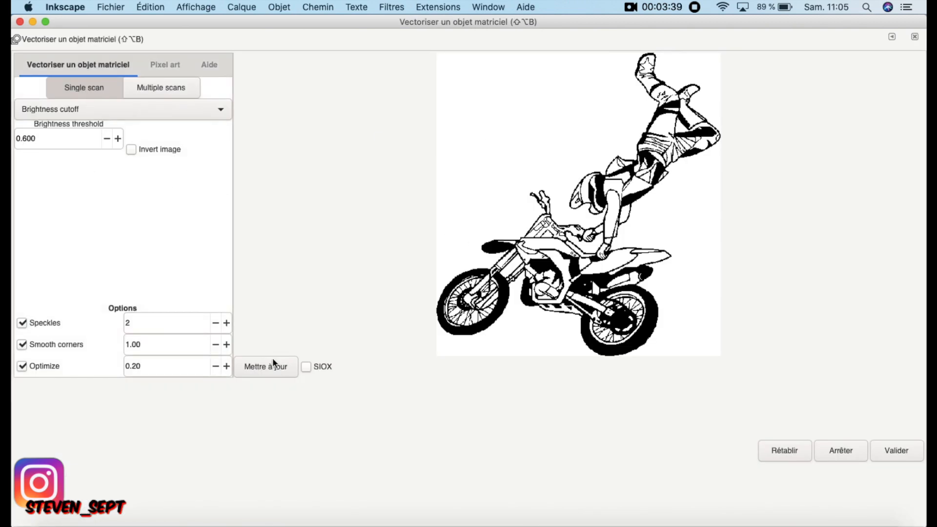
pyautogui.click(911, 452)
pyautogui.click(20, 23)
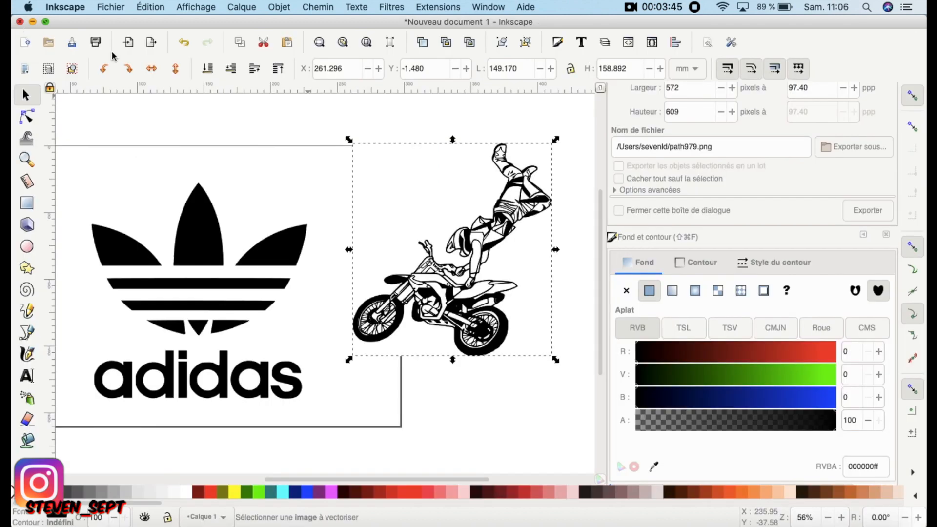
# - Move the traced motocross drawing off the source image and delete the original embedded image
pyautogui.moveTo(480, 282)
pyautogui.mouseDown()
pyautogui.moveTo(477, 461)
pyautogui.moveTo(483, 426)
pyautogui.moveTo(501, 413)
pyautogui.mouseUp()
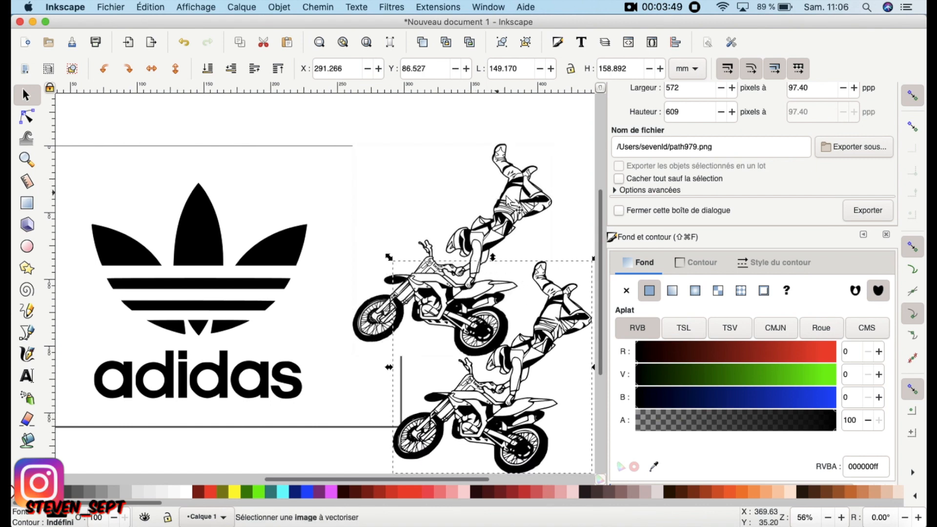
pyautogui.click(507, 200)
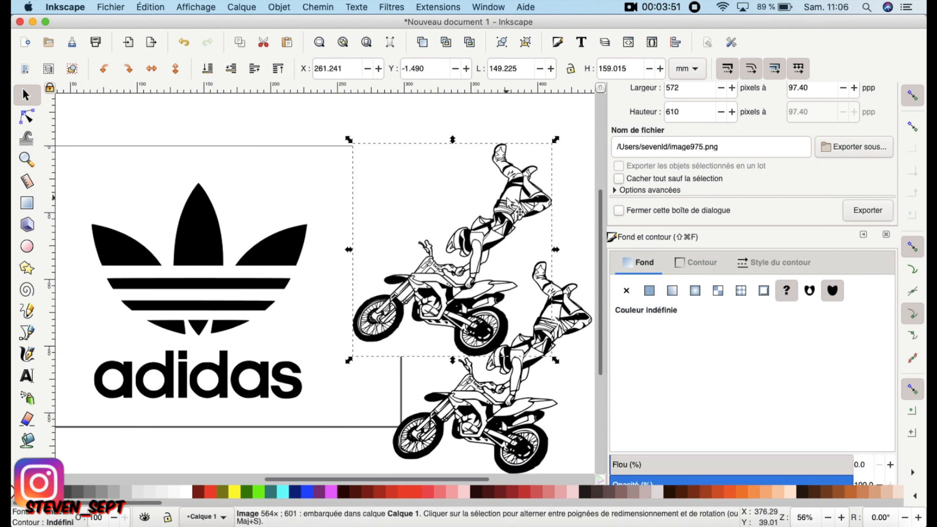
pyautogui.press('Delete')
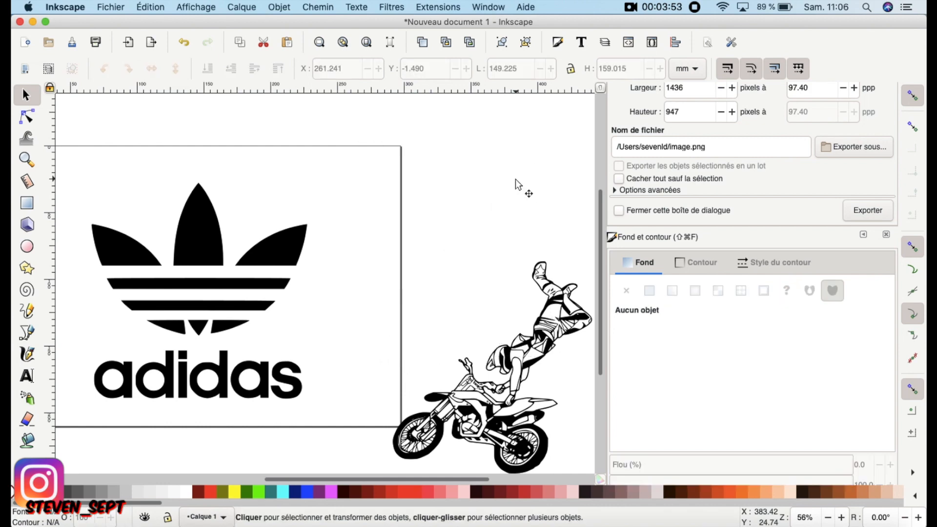
# - Fill the motocross drawing with red and place it over the adidas logo at about X 119, Y 12 mm
pyautogui.moveTo(509, 368)
pyautogui.mouseDown()
pyautogui.moveTo(452, 278)
pyautogui.moveTo(405, 261)
pyautogui.mouseUp()
pyautogui.click(209, 491)
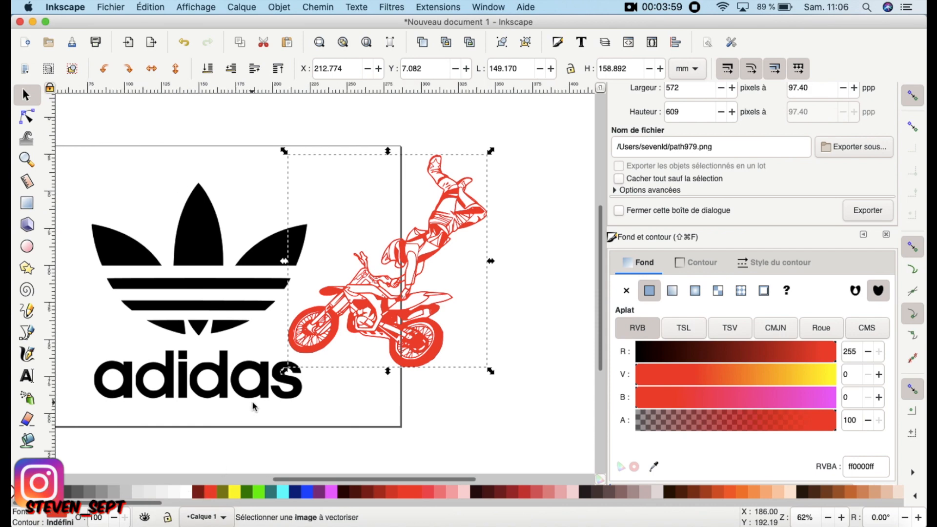
pyautogui.scroll(4, 253, 406)
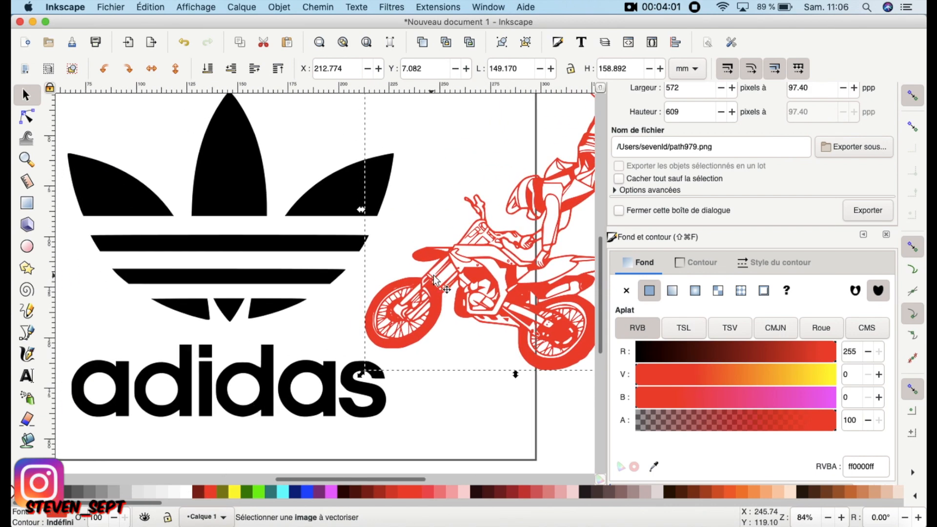
pyautogui.moveTo(476, 272); pyautogui.dragTo(281, 285)
pyautogui.scroll(-3, 281, 285)
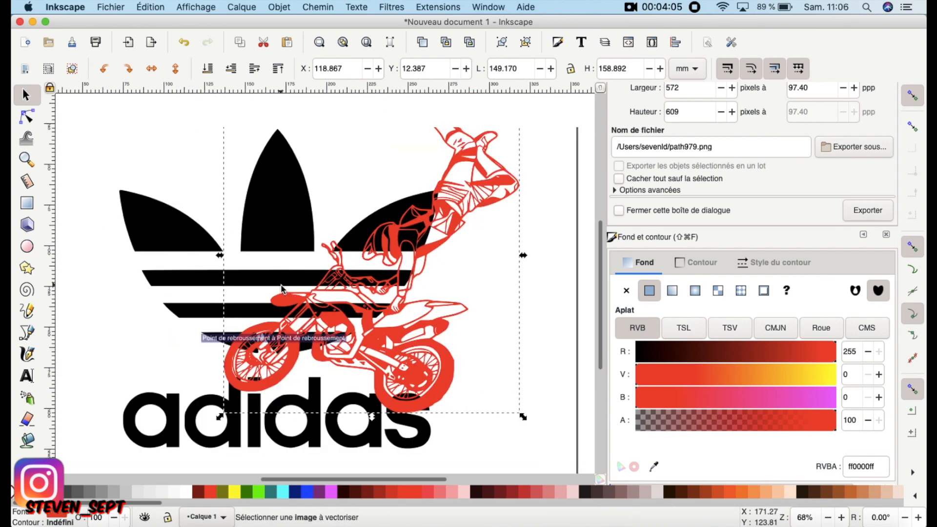
# - Rotate the motocross drawing clockwise and position it over the logo at about X 102, Y 12 mm
pyautogui.scroll(2, 281, 287)
pyautogui.hscroll(1, 281, 287)
pyautogui.click(361, 226)
pyautogui.moveTo(408, 154); pyautogui.dragTo(423, 209)
pyautogui.moveTo(307, 280); pyautogui.dragTo(308, 260)
pyautogui.scroll(3, 244, 277)
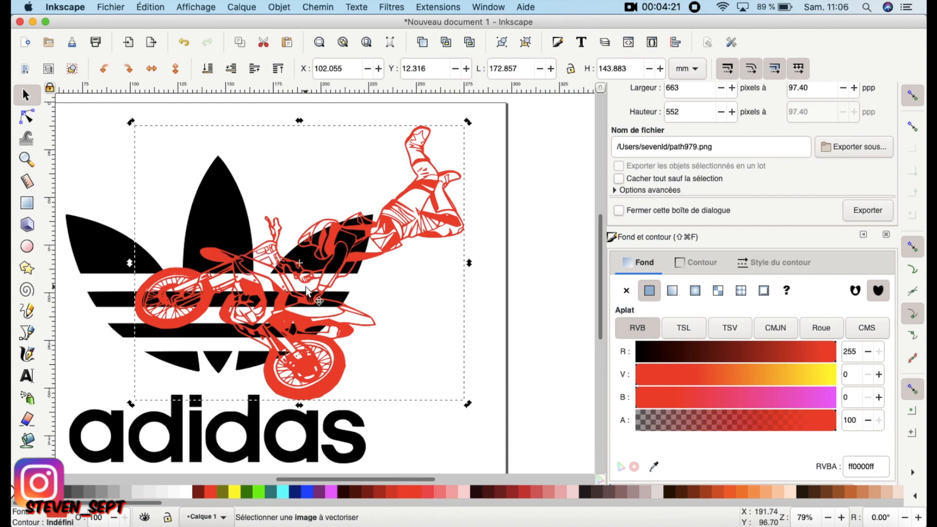
# - Duplicate the motocross drawing and give the duplicate a flat black stroke
pyautogui.click(417, 215)
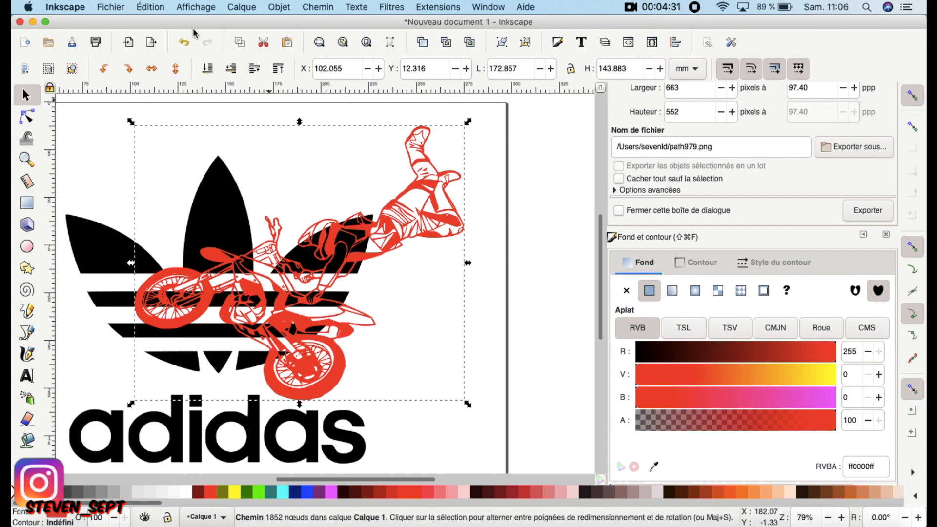
pyautogui.click(148, 7)
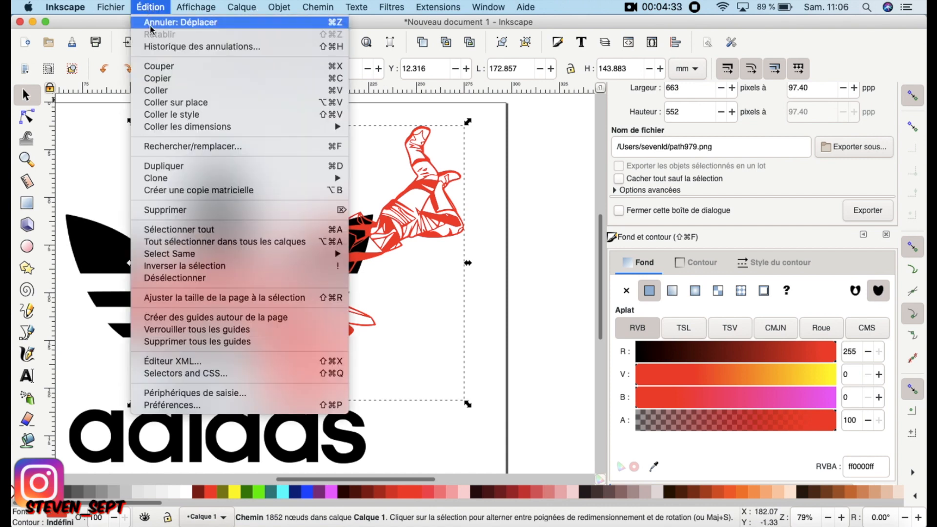
pyautogui.click(180, 167)
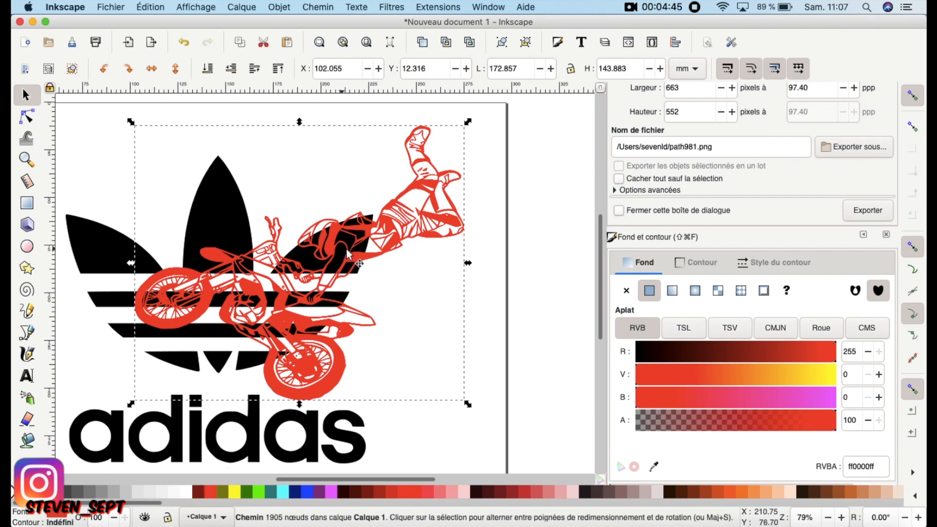
pyautogui.click(695, 264)
pyautogui.click(651, 295)
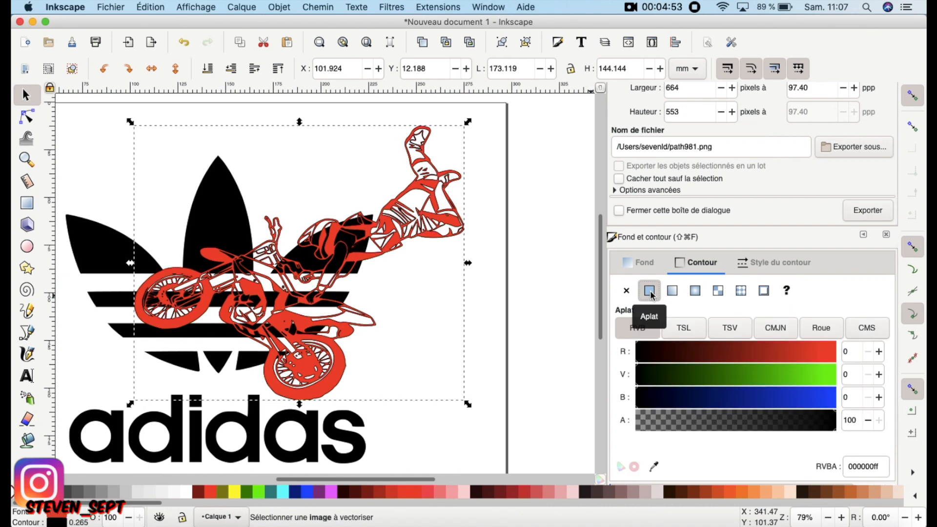
# - Set the duplicate's stroke width to 2 mm and lower it one level behind the original motocross drawing
pyautogui.click(758, 263)
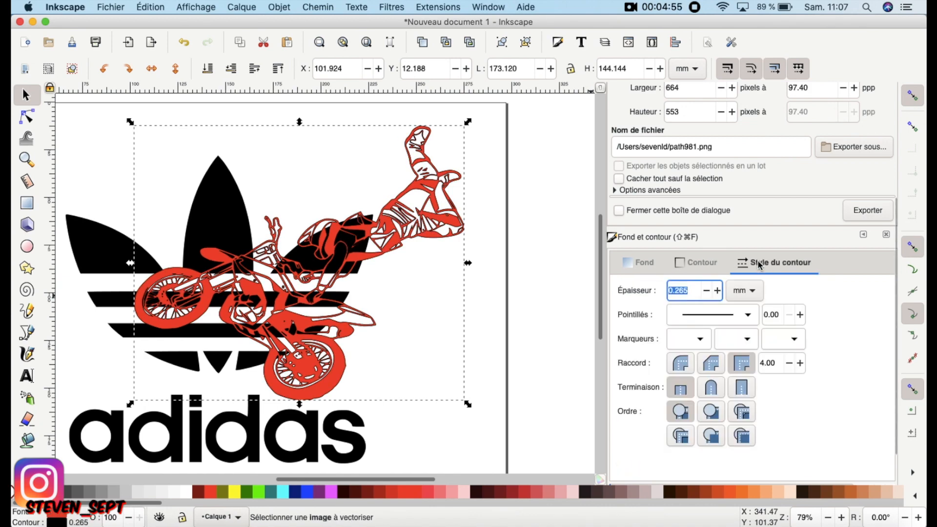
pyautogui.click(718, 293)
pyautogui.click(718, 293)
pyautogui.moveTo(692, 291); pyautogui.dragTo(665, 288)
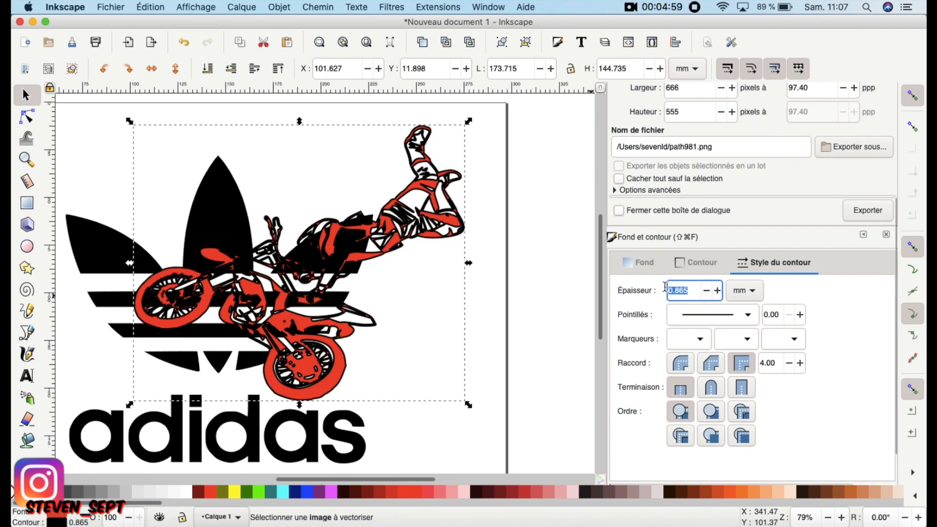
pyautogui.write('2')
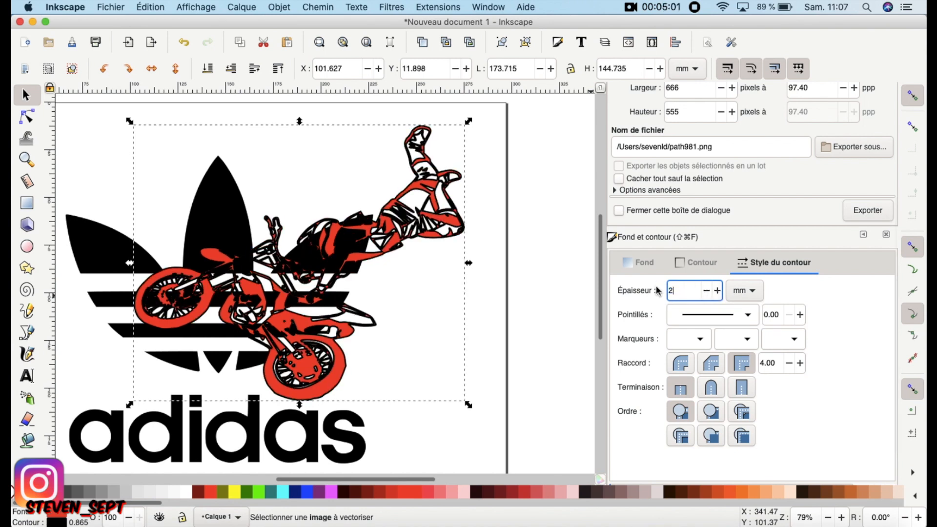
pyautogui.press('Return')
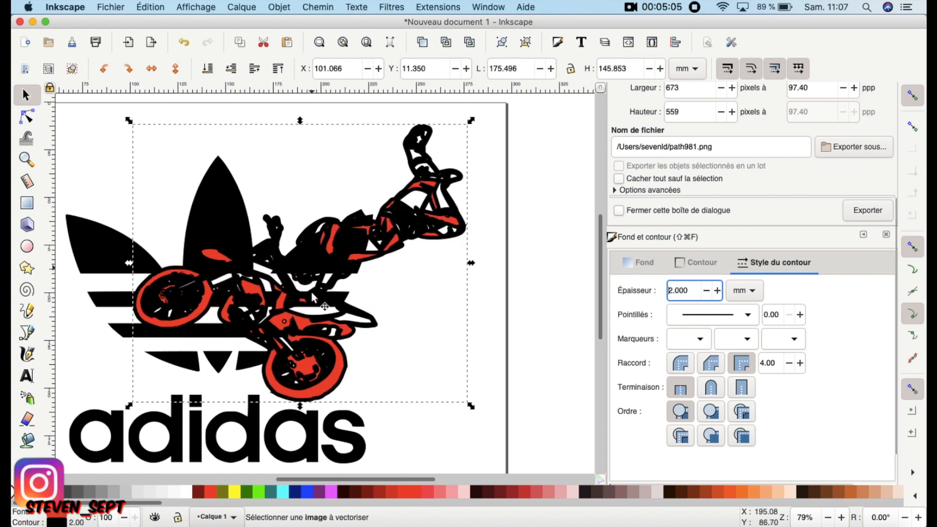
pyautogui.click(284, 9)
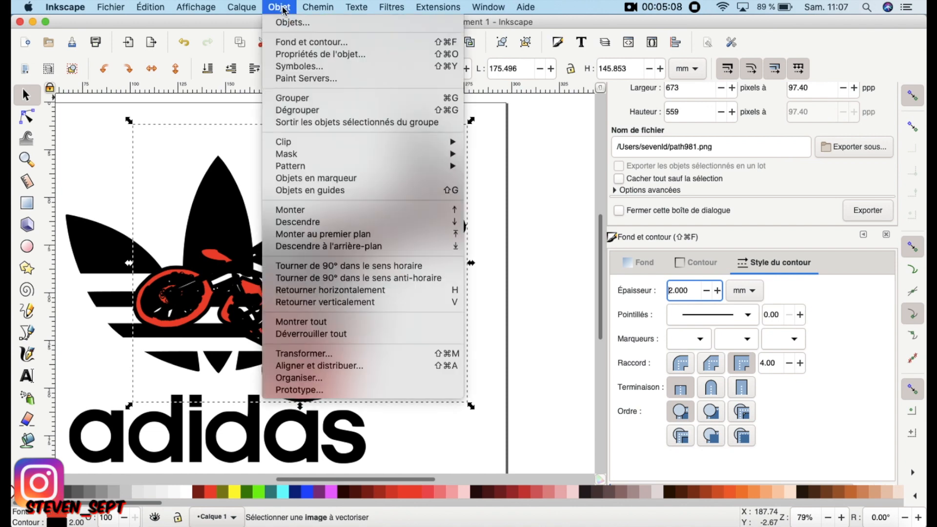
pyautogui.click(292, 222)
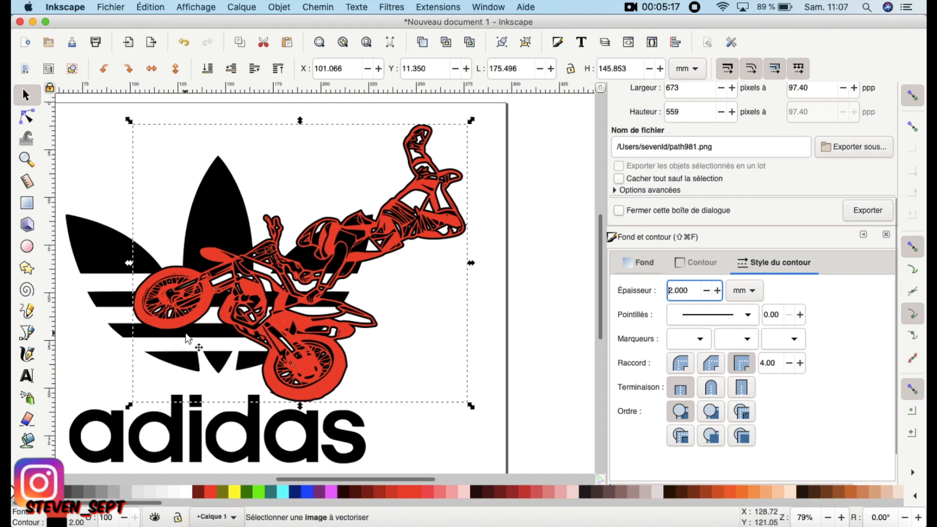
# - Change the lowered duplicate's stroke colour to white with RGB 255, 255, 255
pyautogui.click(685, 264)
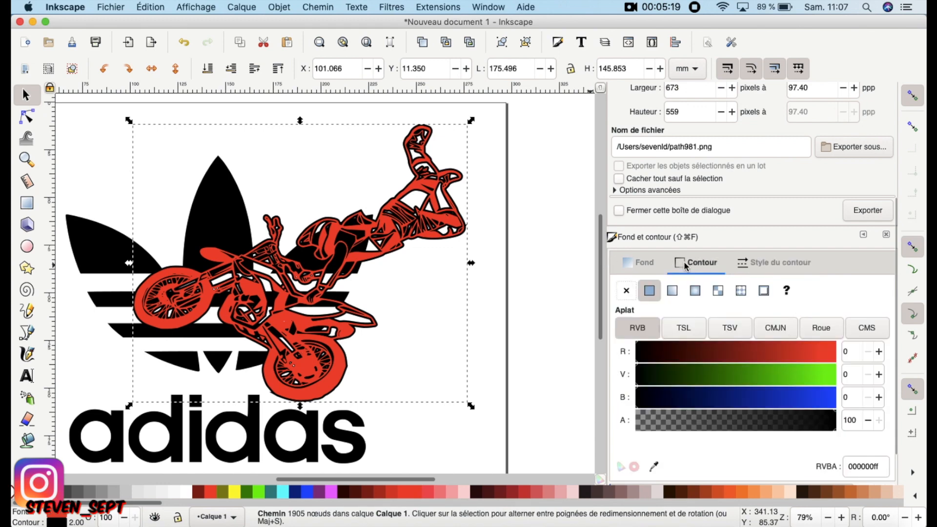
pyautogui.moveTo(704, 356); pyautogui.dragTo(829, 352)
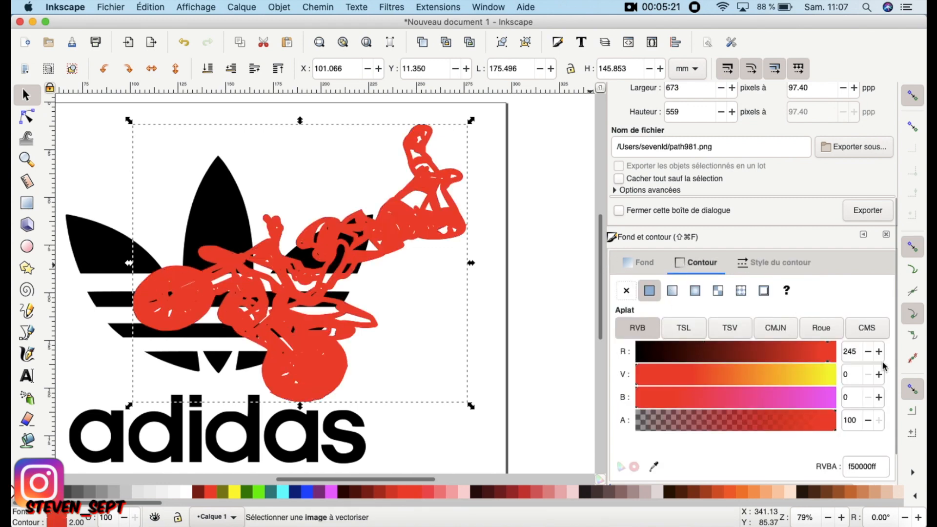
pyautogui.moveTo(687, 377); pyautogui.dragTo(876, 374)
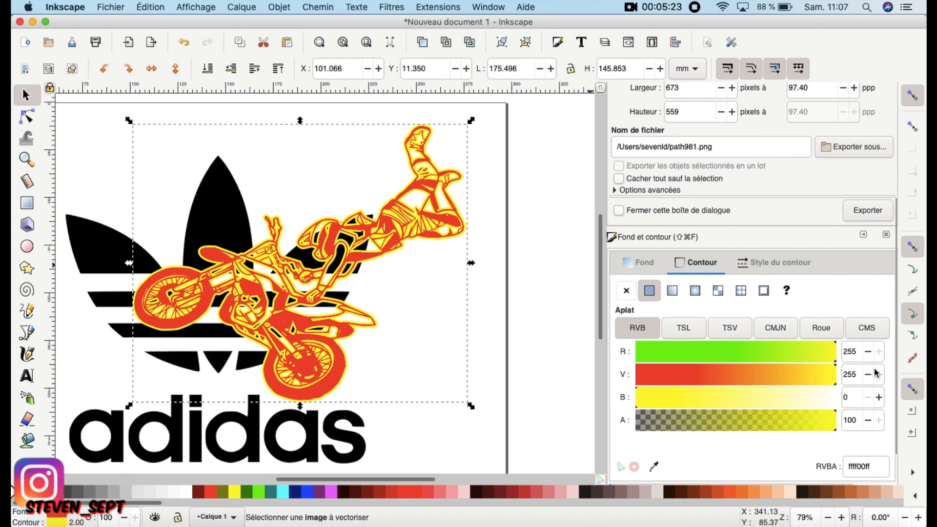
pyautogui.moveTo(724, 386); pyautogui.dragTo(871, 389)
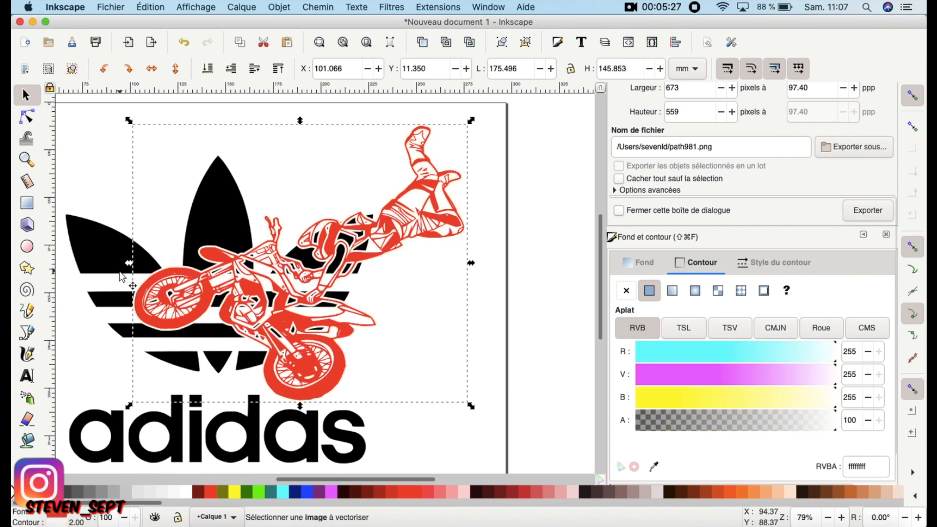
# - Fill the front motocross drawing with black and deselect it
pyautogui.scroll(3, 123, 276)
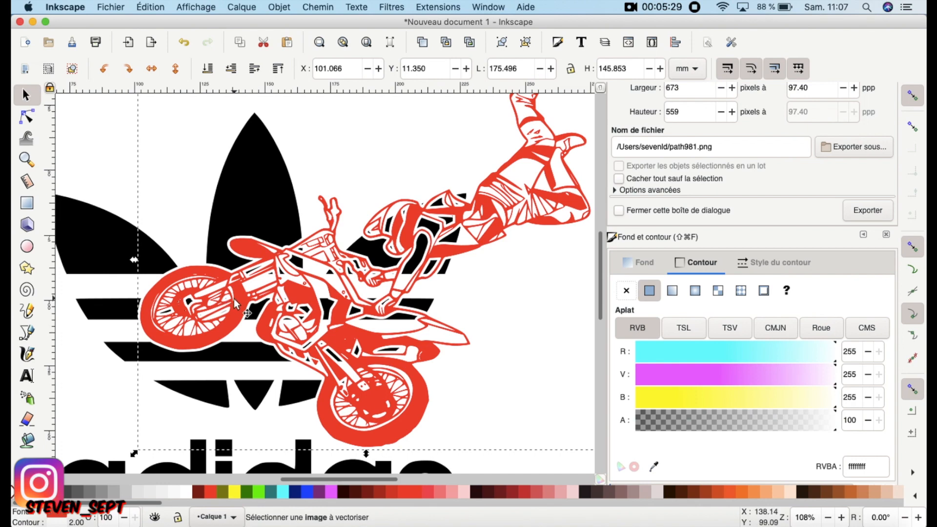
pyautogui.click(234, 300)
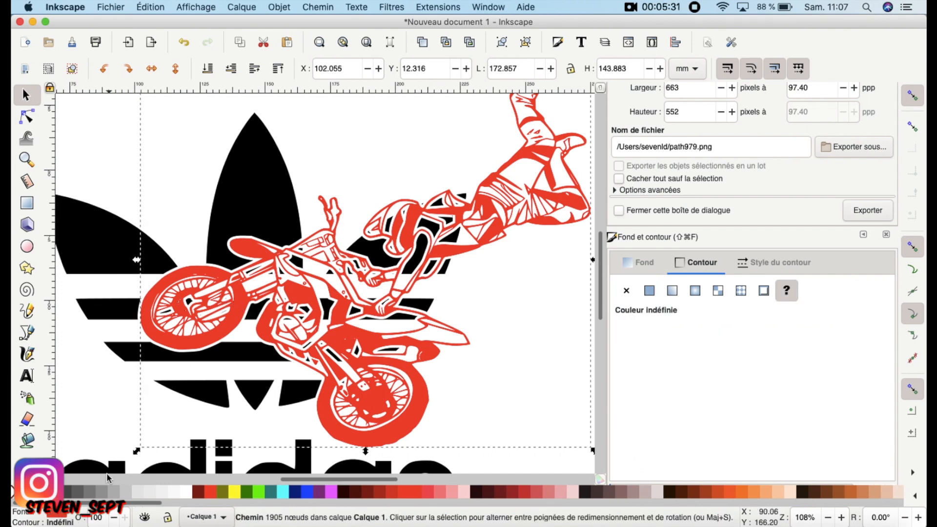
pyautogui.click(49, 492)
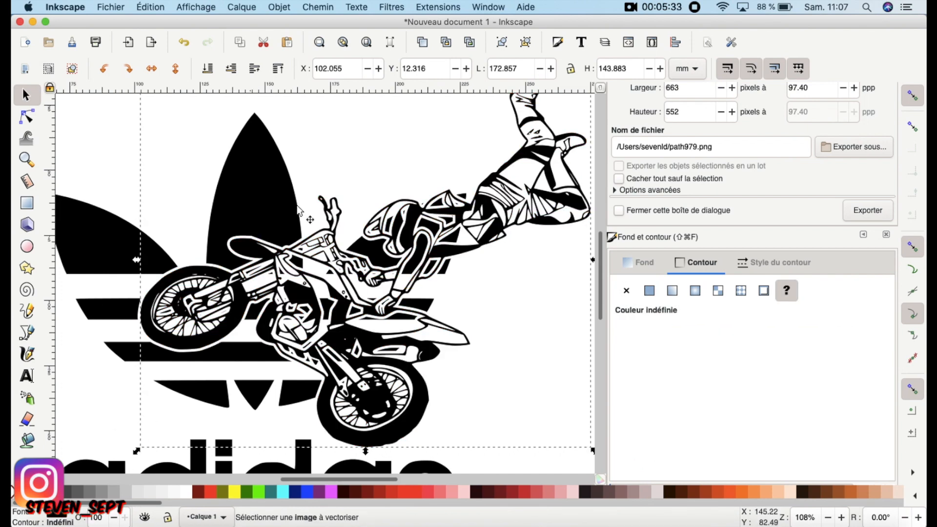
pyautogui.click(324, 177)
# - Set the stroke width of the white-outlined motocross duplicate to 4 mm
pyautogui.scroll(5, 198, 318)
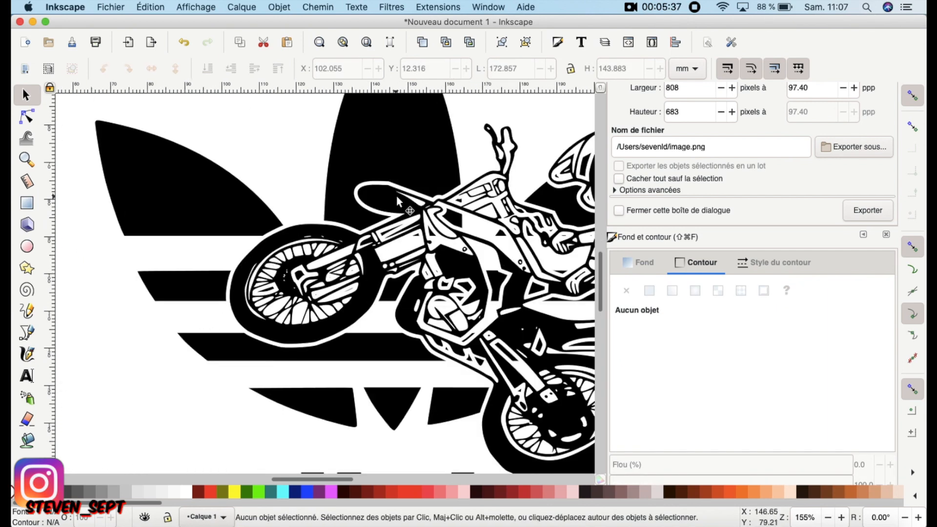
pyautogui.click(370, 185)
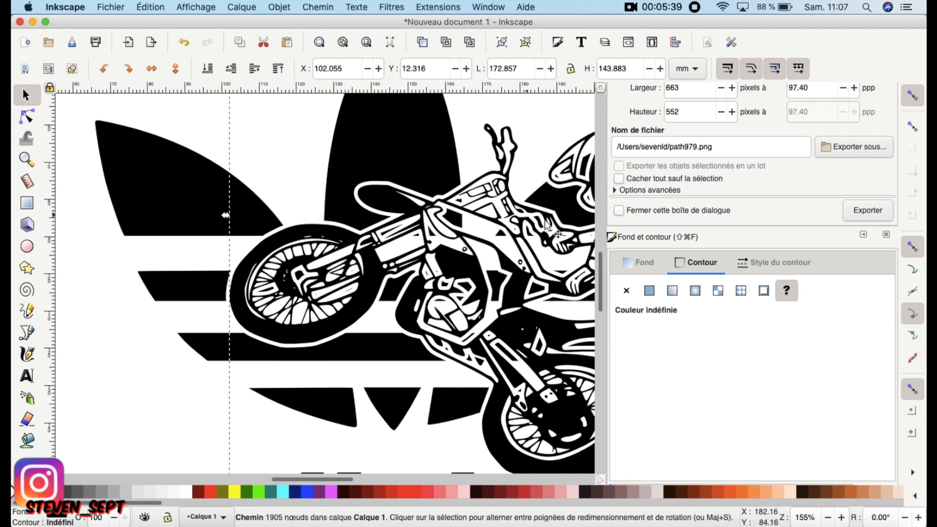
pyautogui.click(776, 263)
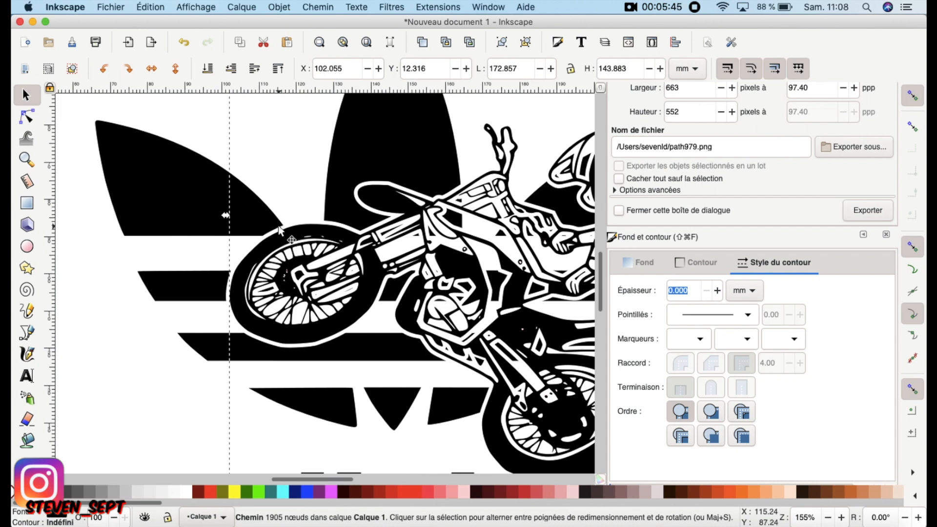
pyautogui.write('2')
pyautogui.press('Return')
pyautogui.click(674, 290)
pyautogui.doubleClick(674, 291)
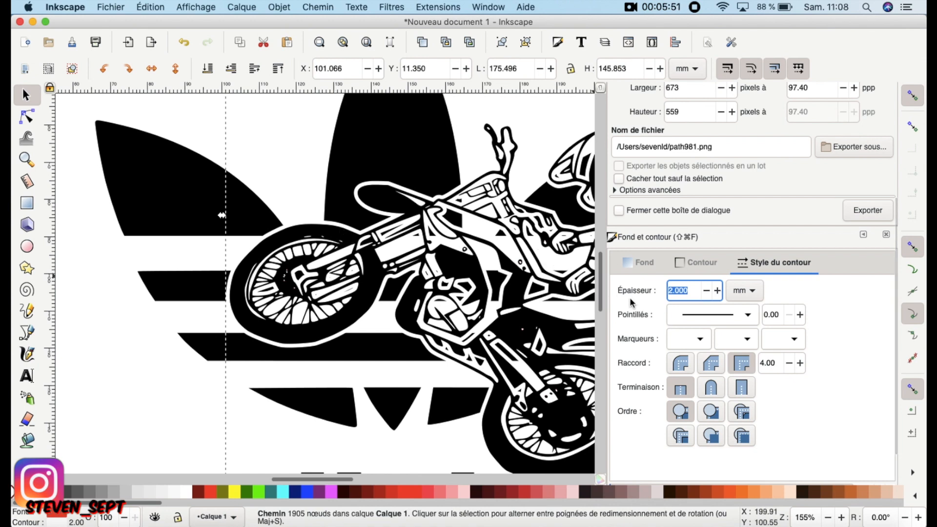
pyautogui.write('4')
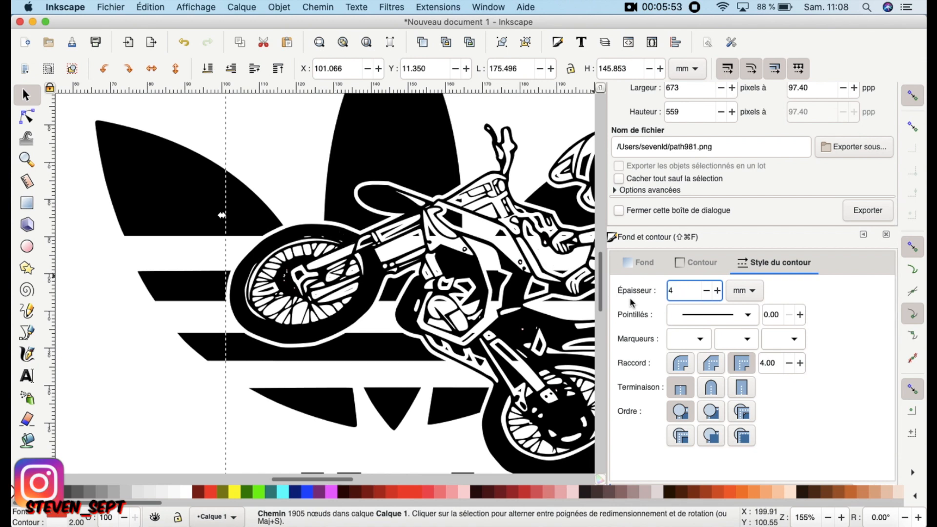
pyautogui.press('Return')
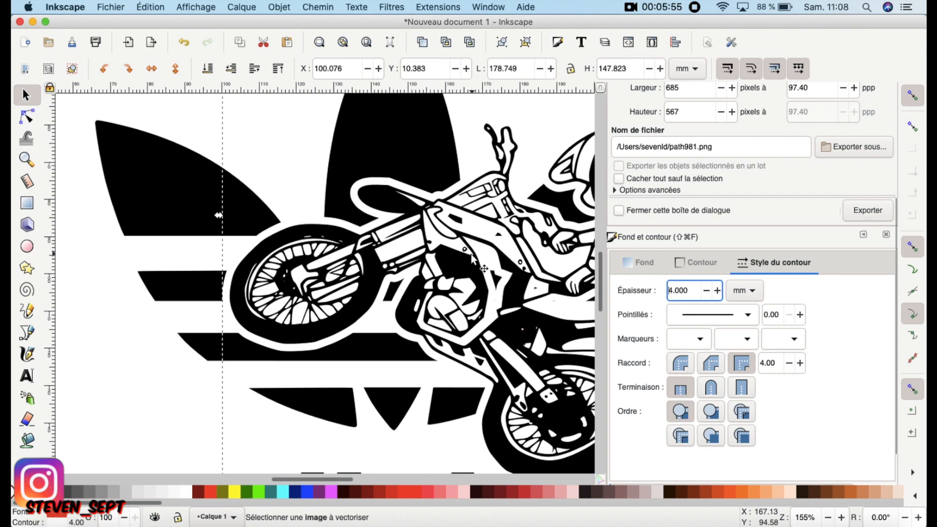
# - Examine the white outline around the motocross drawing where it overlaps the logo, close up and as a whole
pyautogui.hscroll(-5, 472, 259)
pyautogui.hscroll(10, 473, 259)
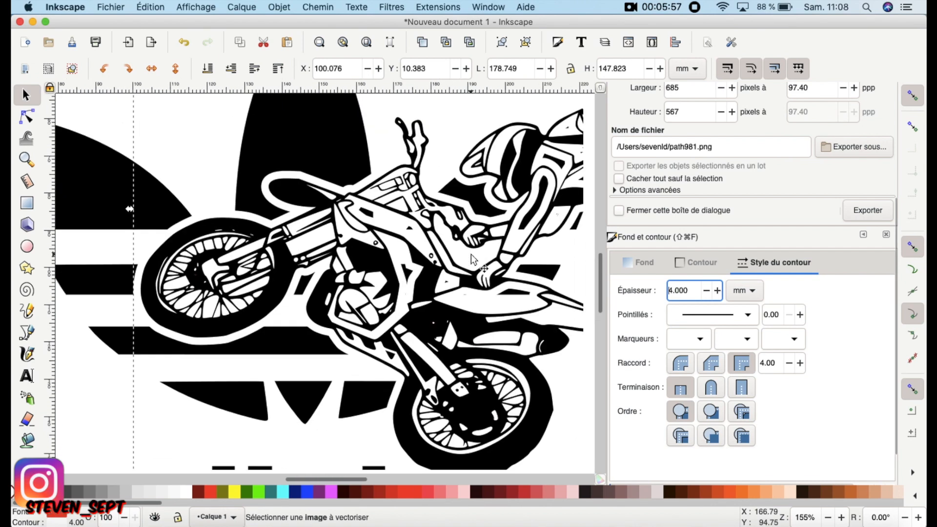
pyautogui.scroll(-5, 471, 253)
pyautogui.hscroll(-2, 470, 254)
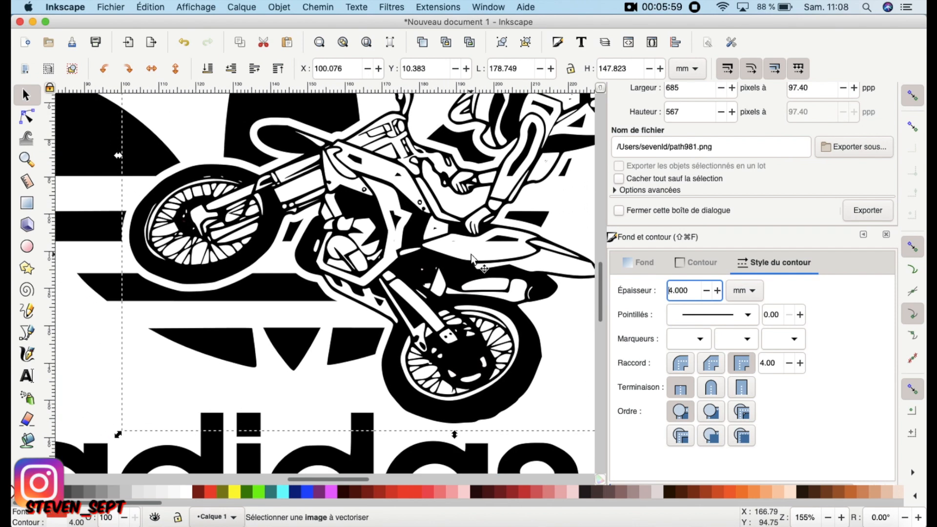
pyautogui.scroll(4, 176, 272)
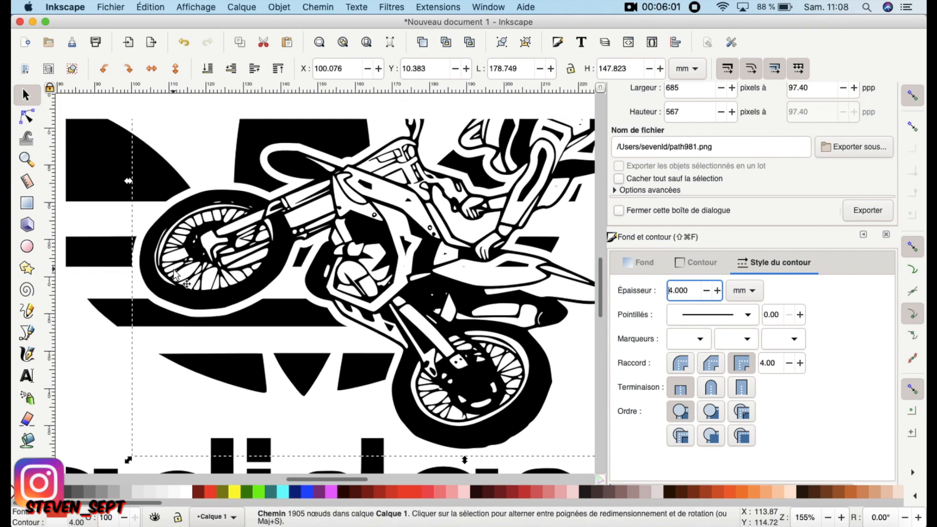
pyautogui.scroll(-2, 174, 269)
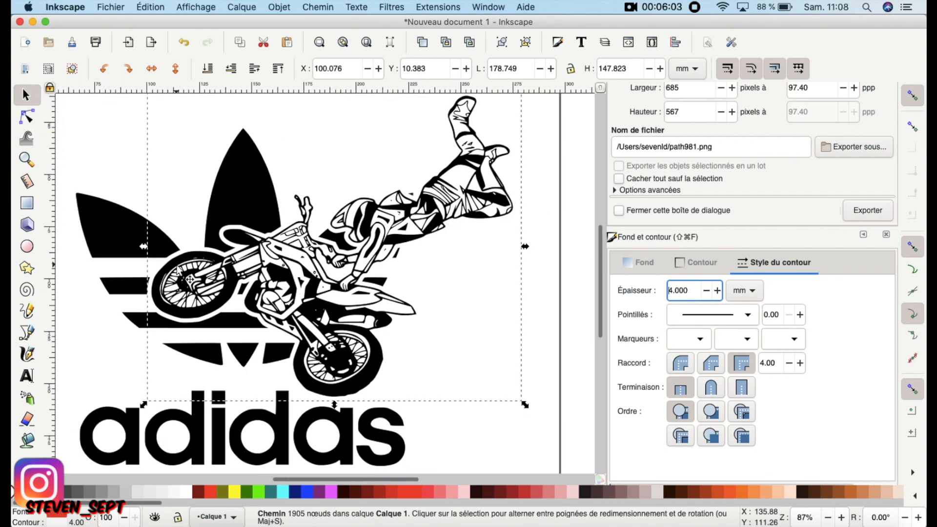
pyautogui.scroll(3, 189, 279)
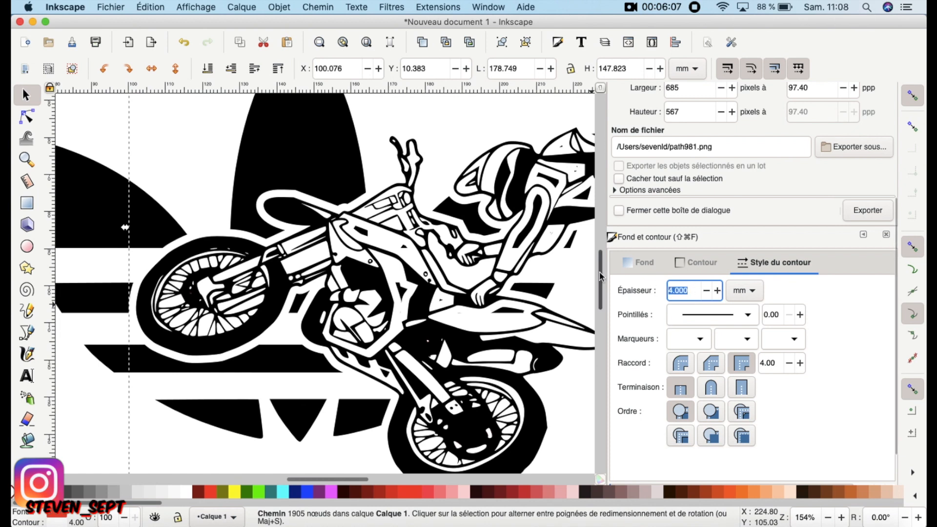
# - Set the white-outlined motocross duplicate's stroke width to 3 mm and deselect it
pyautogui.write('3')
pyautogui.press('Return')
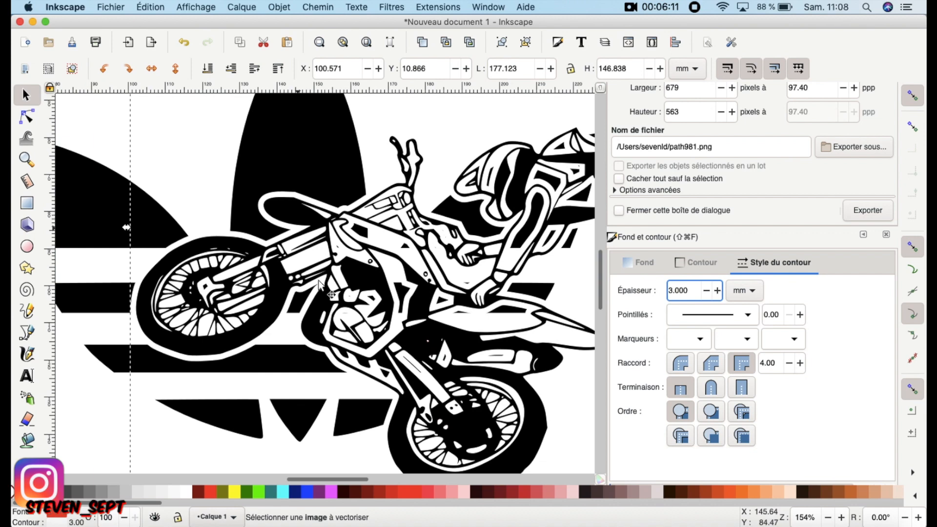
pyautogui.scroll(-2, 289, 319)
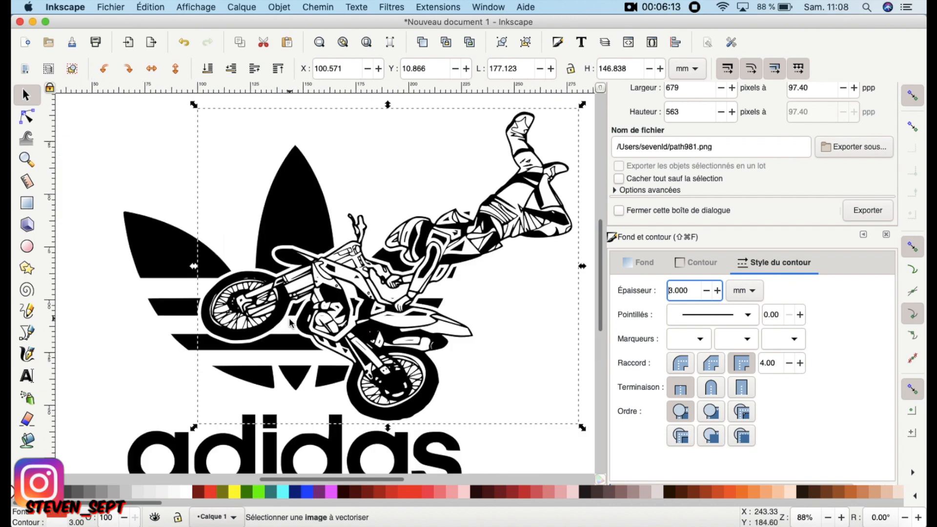
pyautogui.scroll(-1, 290, 322)
pyautogui.scroll(-1, 290, 321)
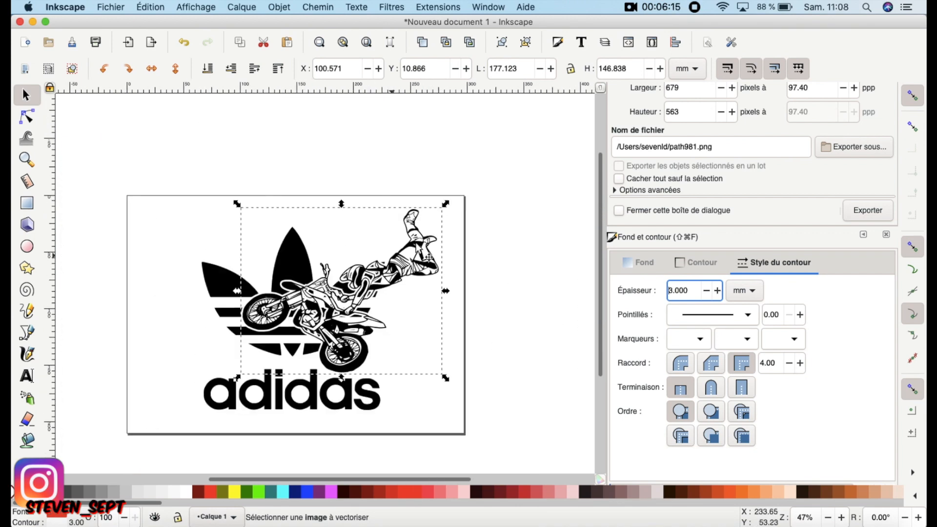
pyautogui.click(352, 155)
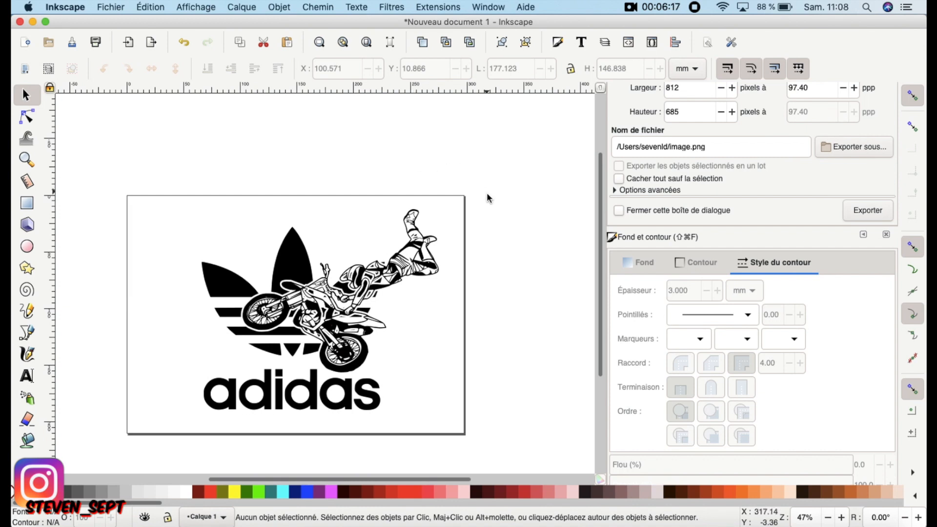
# - Select both motocross drawings, the black one and its white-outlined duplicate, and group them
pyautogui.moveTo(489, 182); pyautogui.dragTo(222, 396)
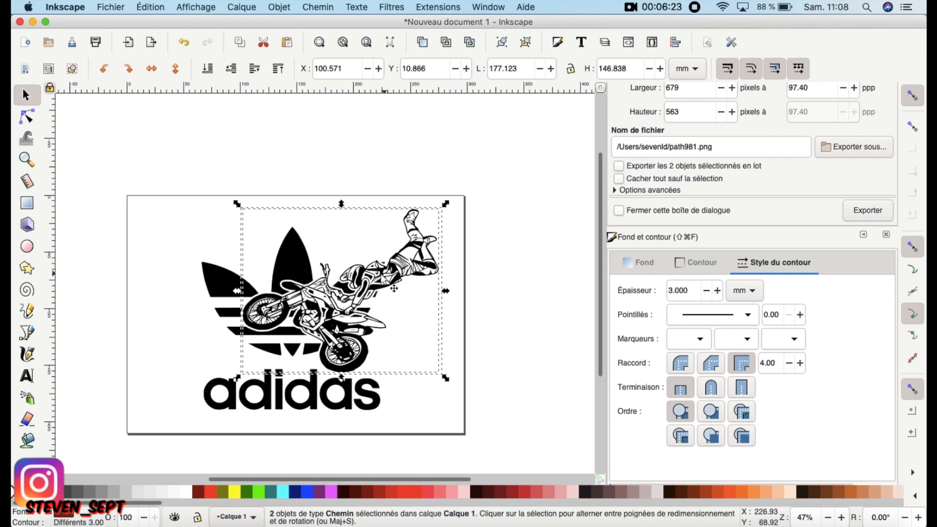
pyautogui.scroll(3, 370, 287)
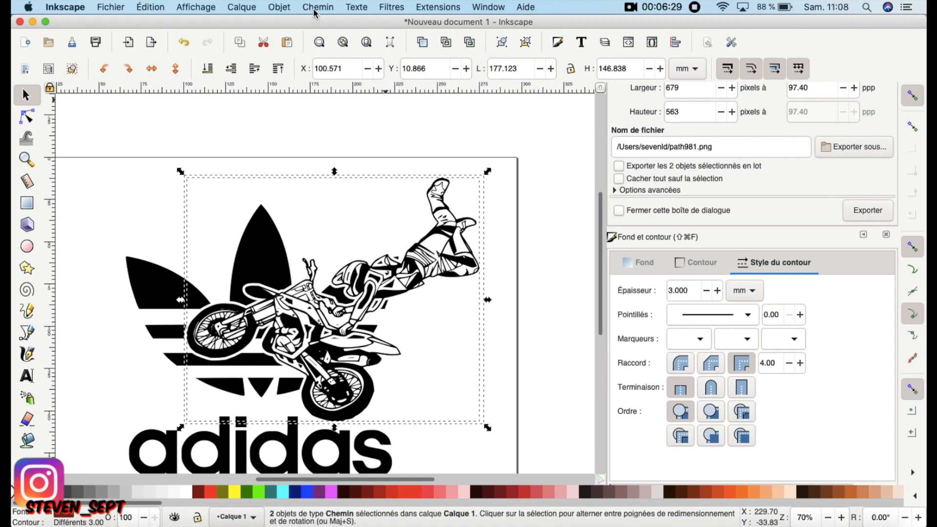
pyautogui.click(280, 7)
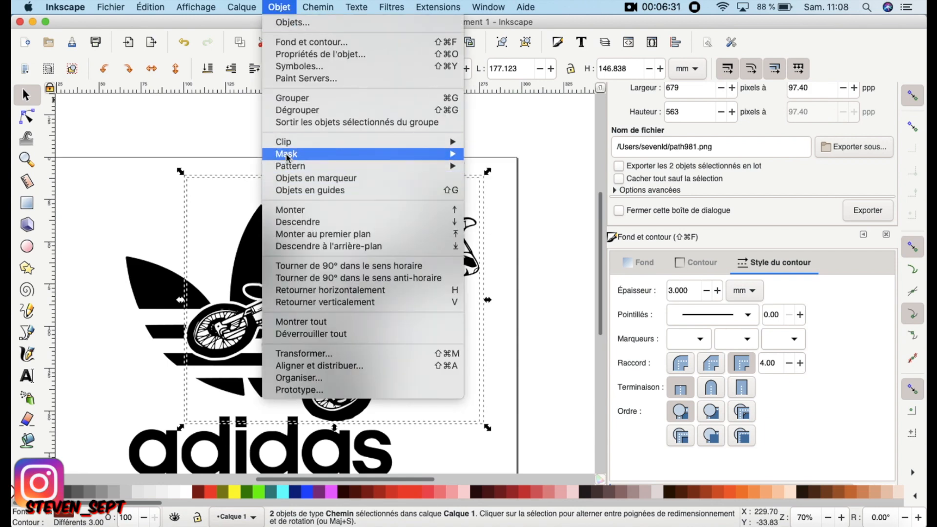
pyautogui.click(291, 99)
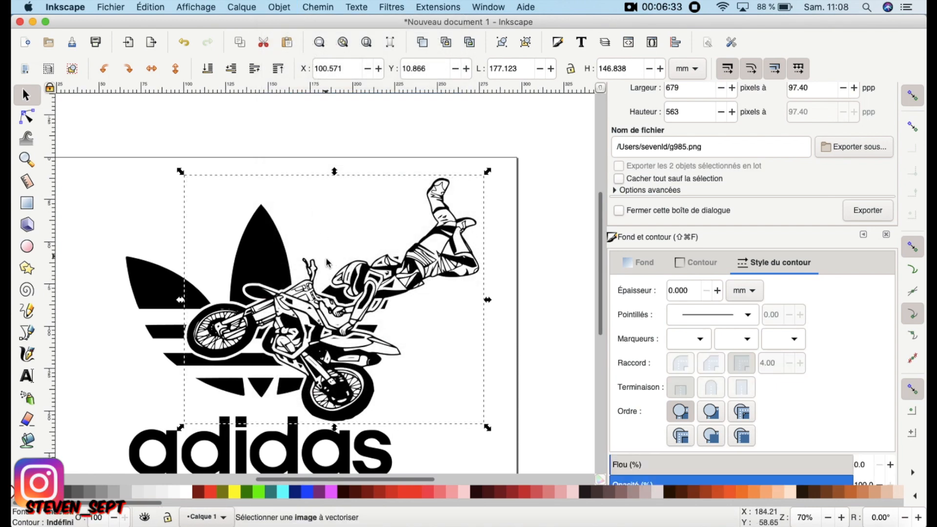
# - Reposition the motocross group over the adidas logo at about X 92 mm, Y 11 mm, and deselect it
pyautogui.moveTo(420, 239); pyautogui.dragTo(357, 294)
pyautogui.moveTo(357, 295); pyautogui.dragTo(343, 312)
pyautogui.hscroll(-2, 189, 380)
pyautogui.scroll(-5, 189, 380)
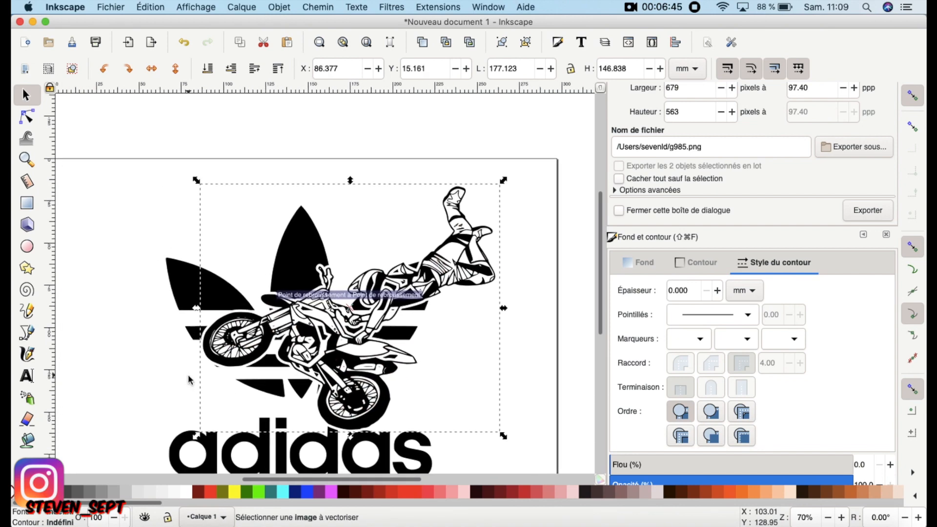
pyautogui.scroll(4, 303, 293)
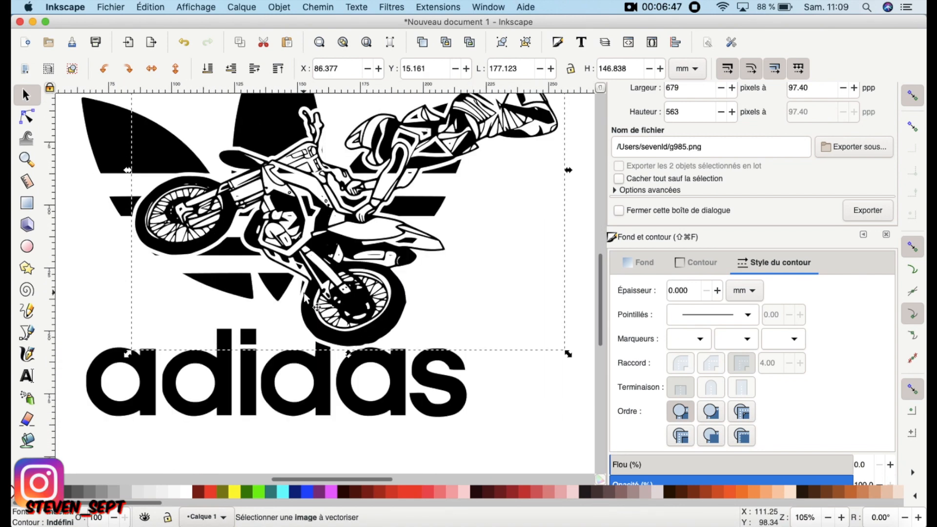
pyautogui.scroll(-4, 339, 332)
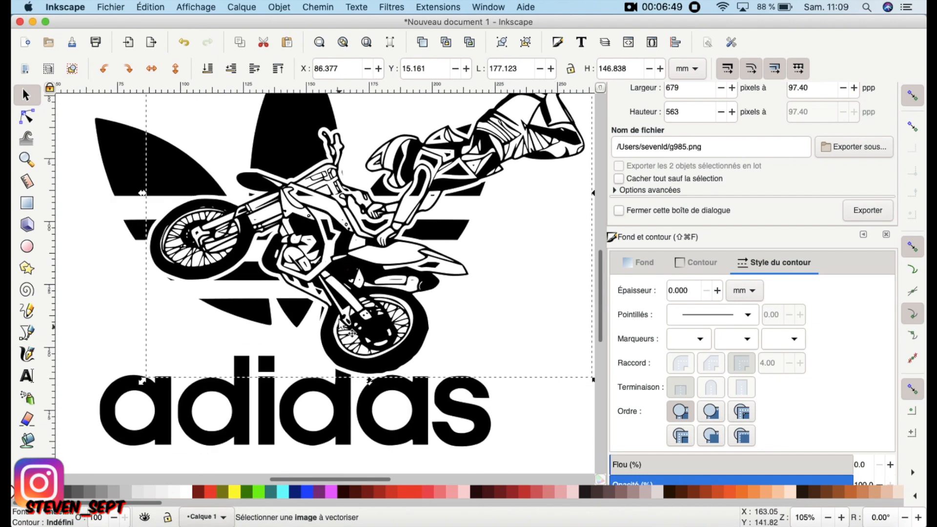
pyautogui.moveTo(345, 264)
pyautogui.mouseDown()
pyautogui.moveTo(364, 250)
pyautogui.moveTo(356, 252)
pyautogui.mouseUp()
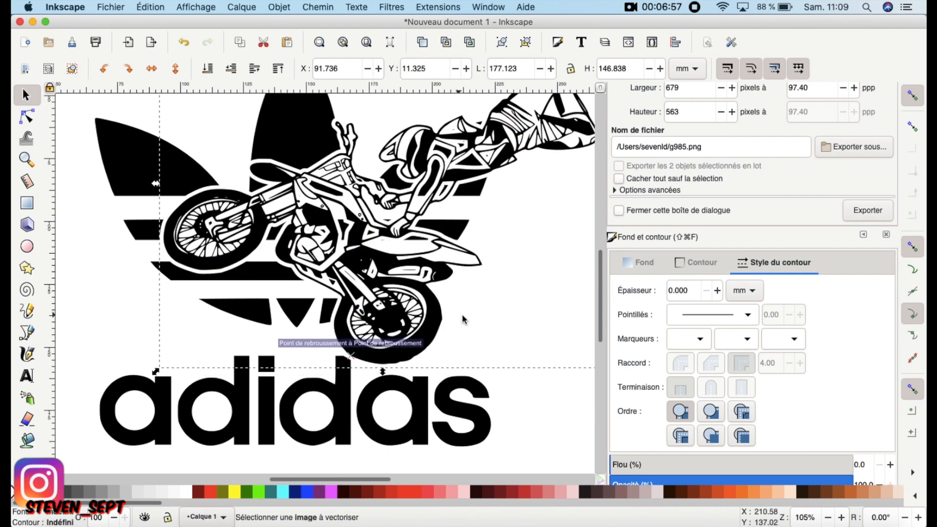
pyautogui.click(506, 321)
pyautogui.scroll(-3, 184, 310)
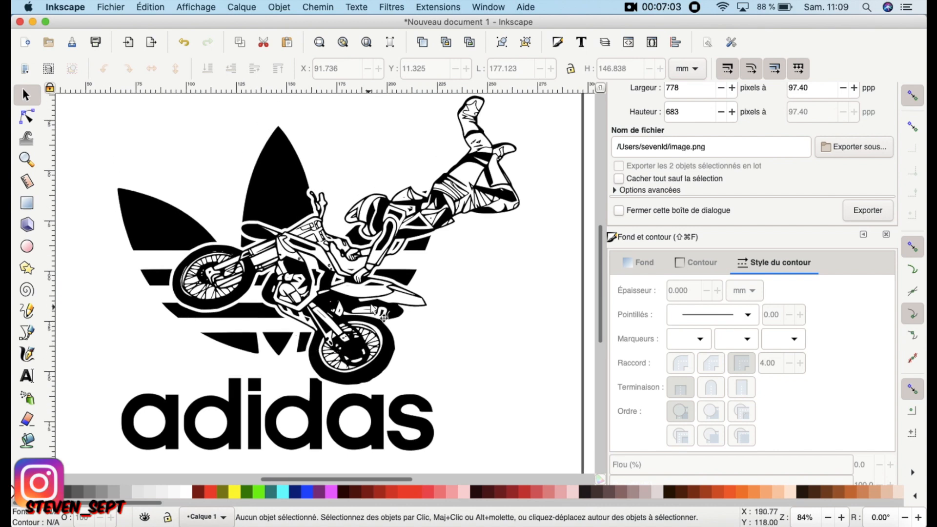
pyautogui.scroll(-1, 372, 308)
# - Try scaling the motocross group proportionally down to about 136 × 113 mm and moving it to about X 109 mm, Y 38 mm
pyautogui.click(346, 273)
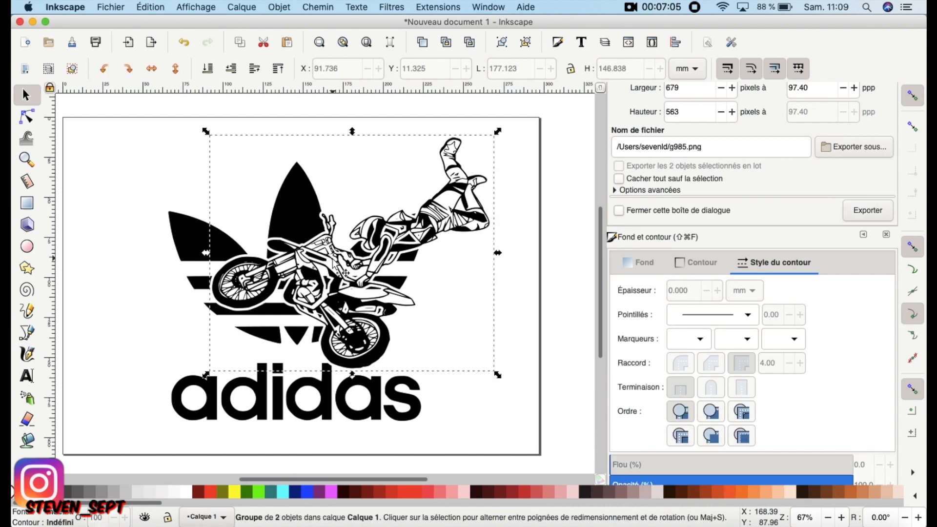
pyautogui.press('ctrl')
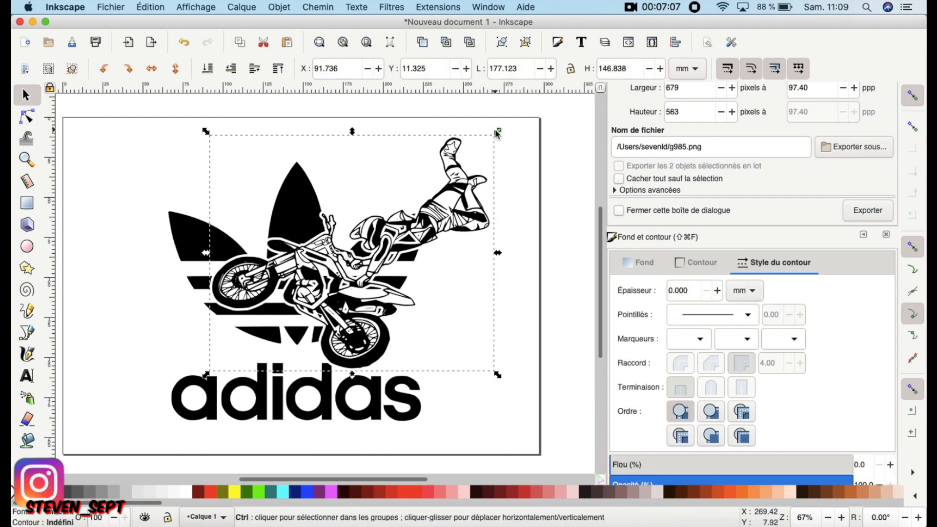
pyautogui.moveTo(489, 141); pyautogui.dragTo(432, 187)
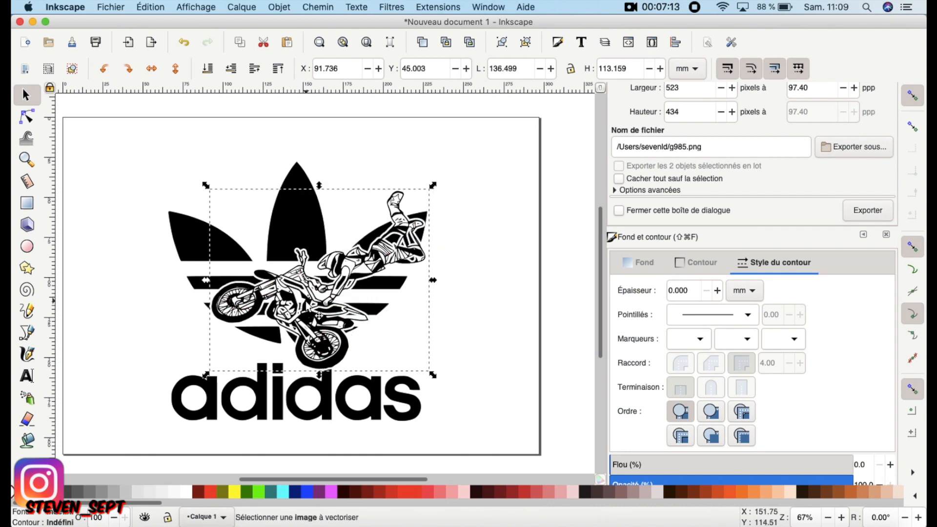
pyautogui.moveTo(323, 288)
pyautogui.mouseDown()
pyautogui.moveTo(349, 286)
pyautogui.moveTo(335, 295)
pyautogui.mouseUp()
pyautogui.scroll(2, 335, 295)
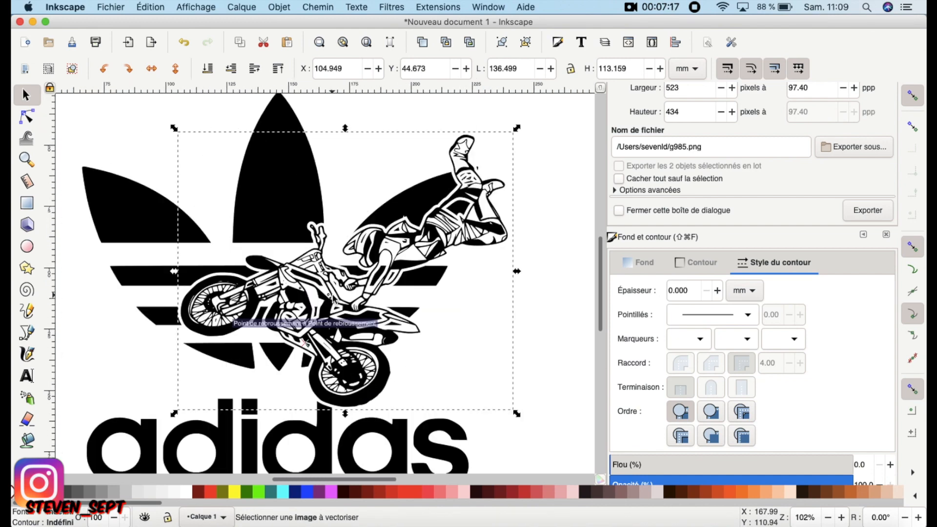
pyautogui.moveTo(354, 363); pyautogui.dragTo(362, 348)
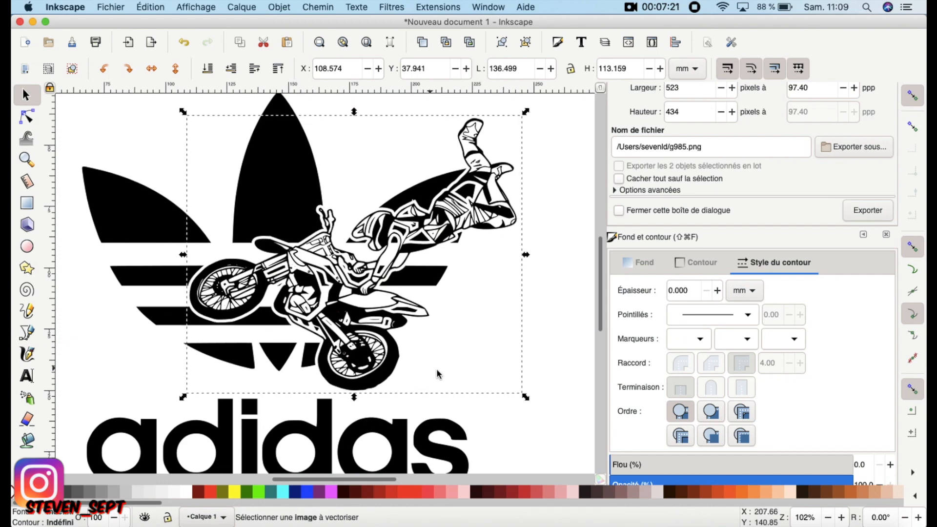
pyautogui.click(570, 326)
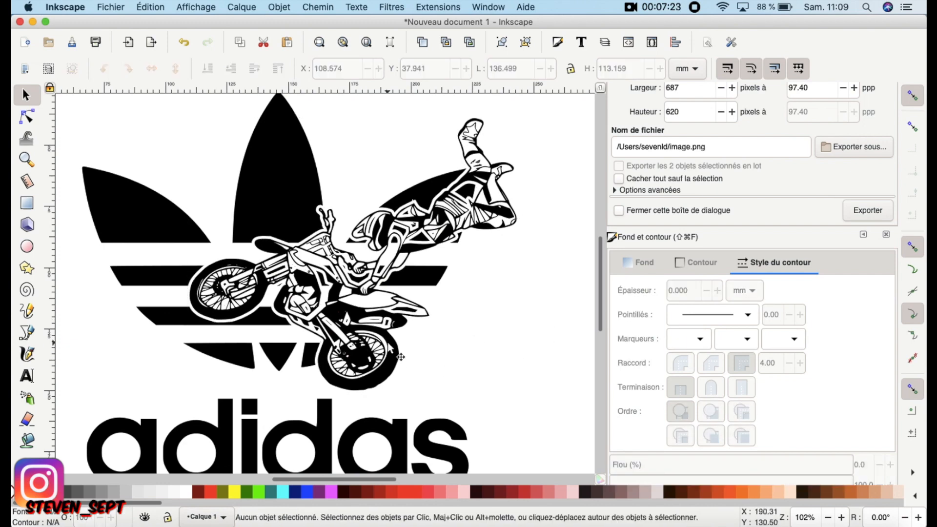
# - Undo the last two moves and the scaling of the motocross group
pyautogui.click(157, 6)
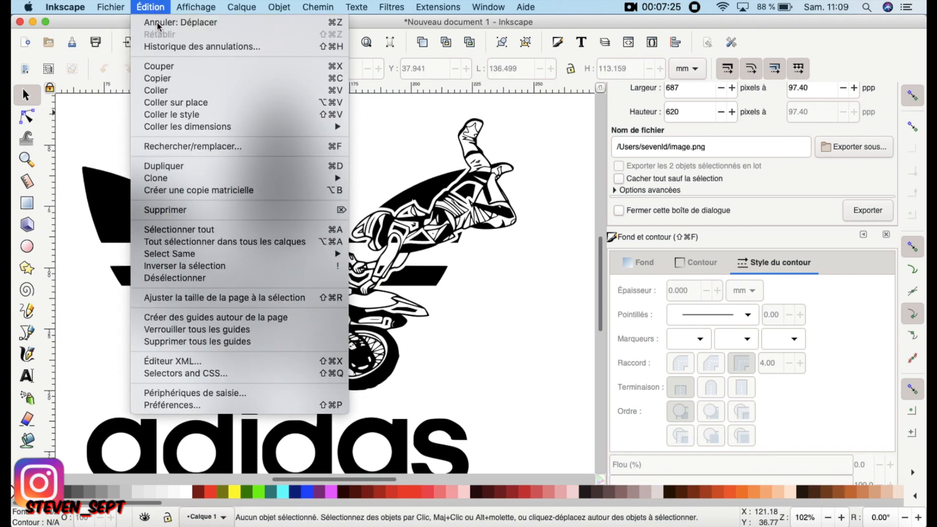
pyautogui.click(157, 22)
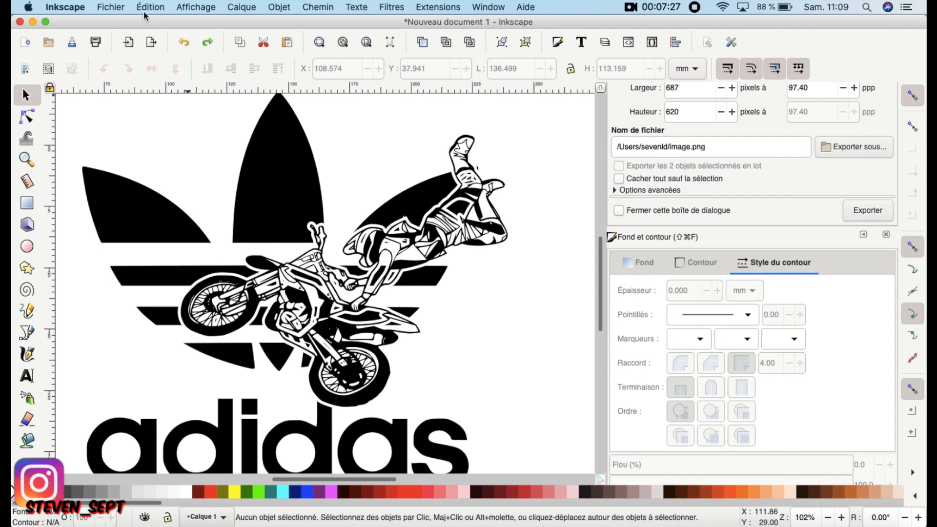
pyautogui.press('super+z')
pyautogui.press('super+z')
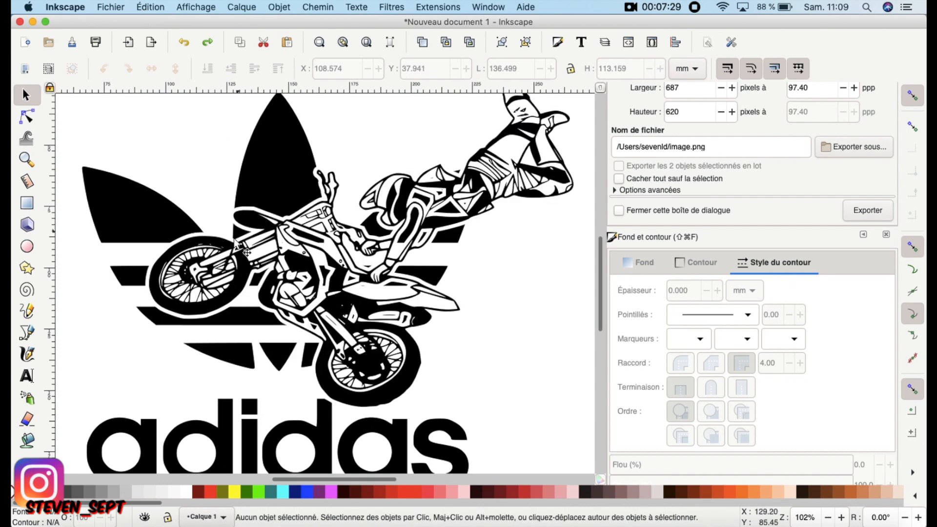
# - Bring up the PNG export settings and choose the Downloads folder as the export destination
pyautogui.scroll(-2, 365, 384)
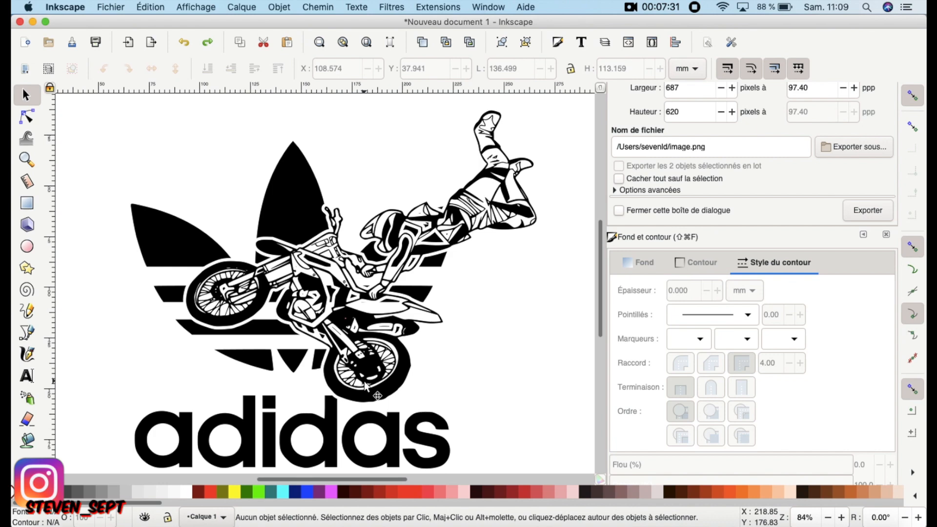
pyautogui.scroll(-3, 486, 332)
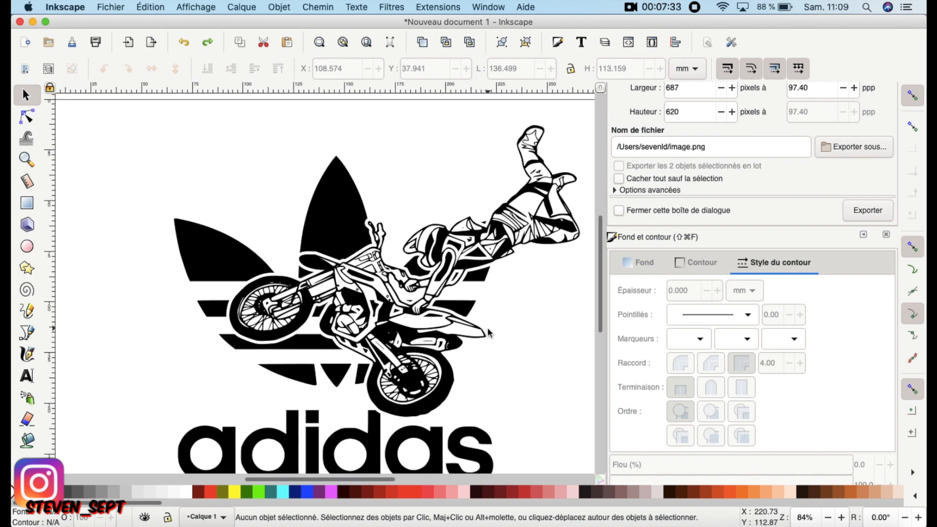
pyautogui.scroll(3, 488, 333)
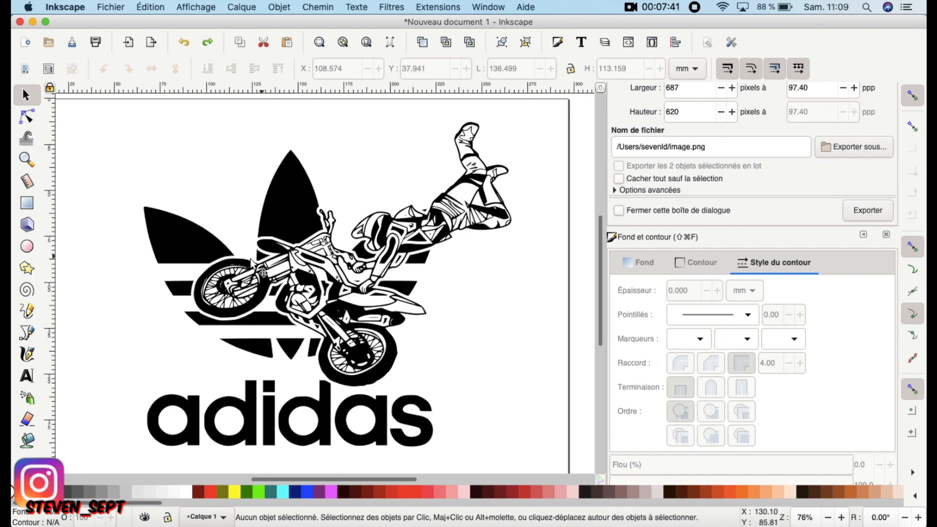
pyautogui.scroll(-2, 225, 264)
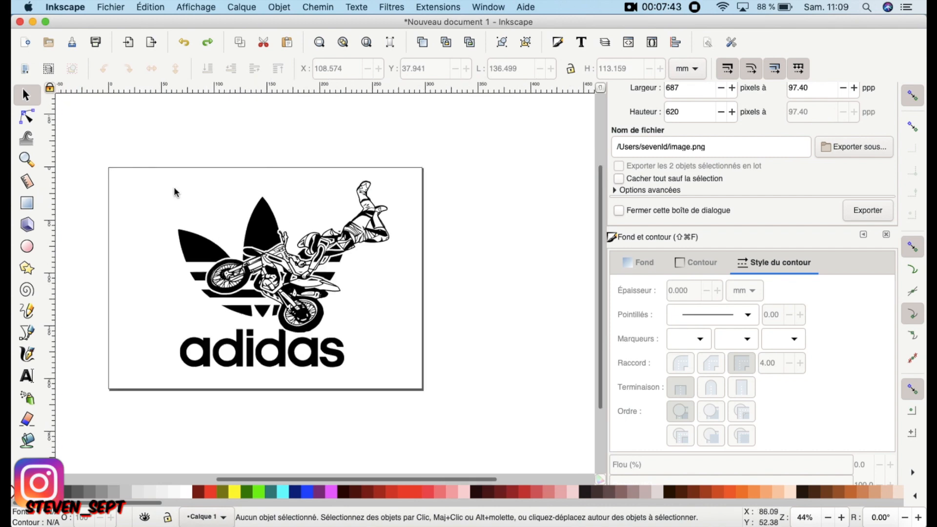
pyautogui.click(117, 8)
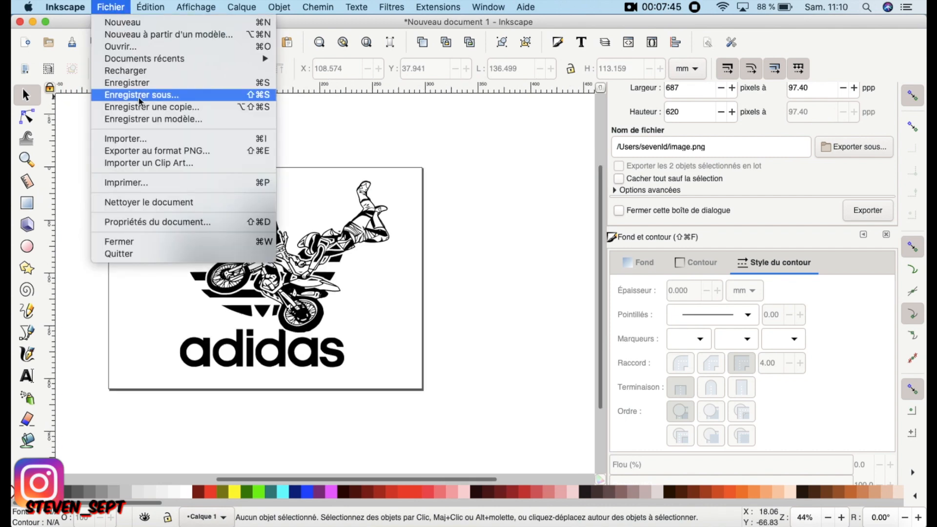
pyautogui.click(142, 155)
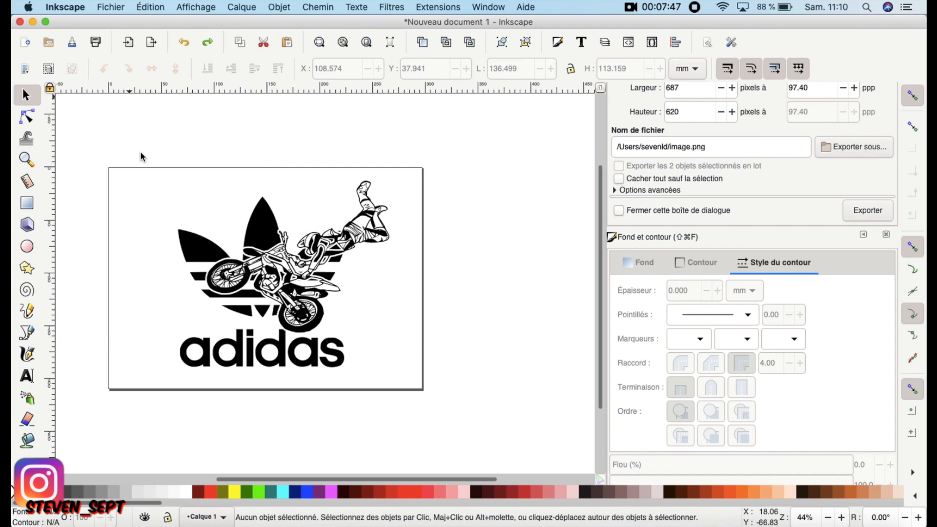
pyautogui.click(859, 325)
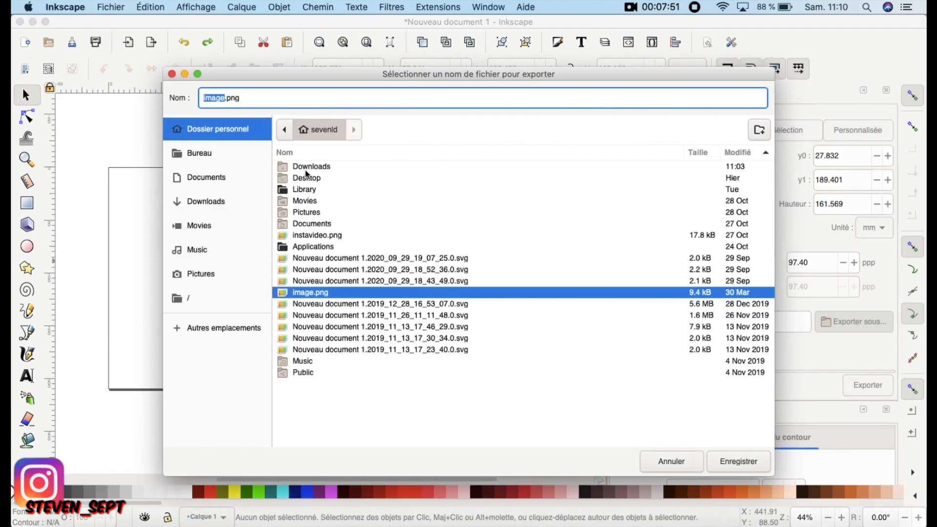
pyautogui.doubleClick(306, 167)
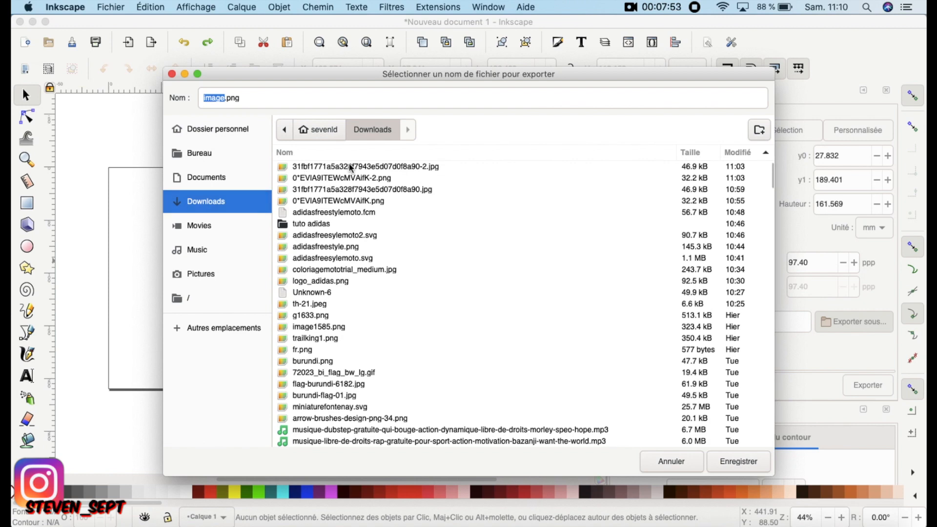
# - Name the export file freestylemoto.png and confirm the file name
pyautogui.scroll(-20, 330, 300)
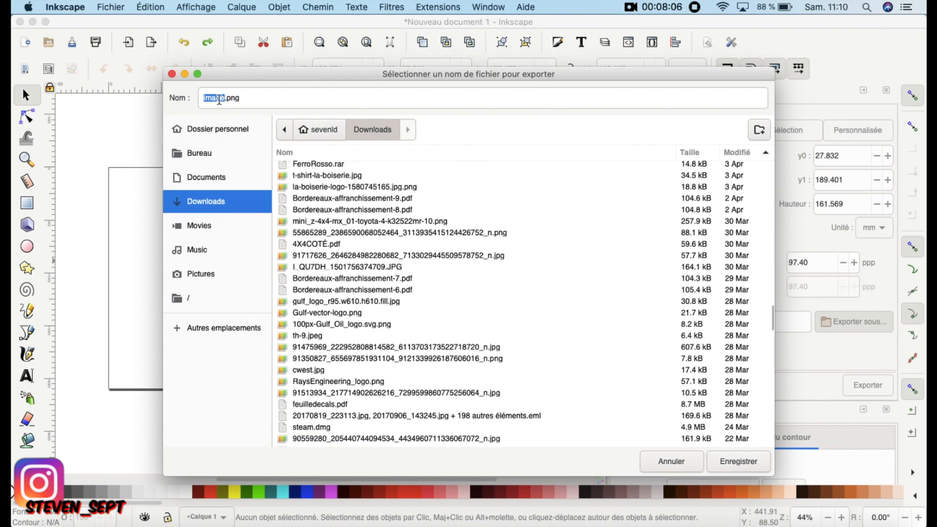
pyautogui.write('fre')
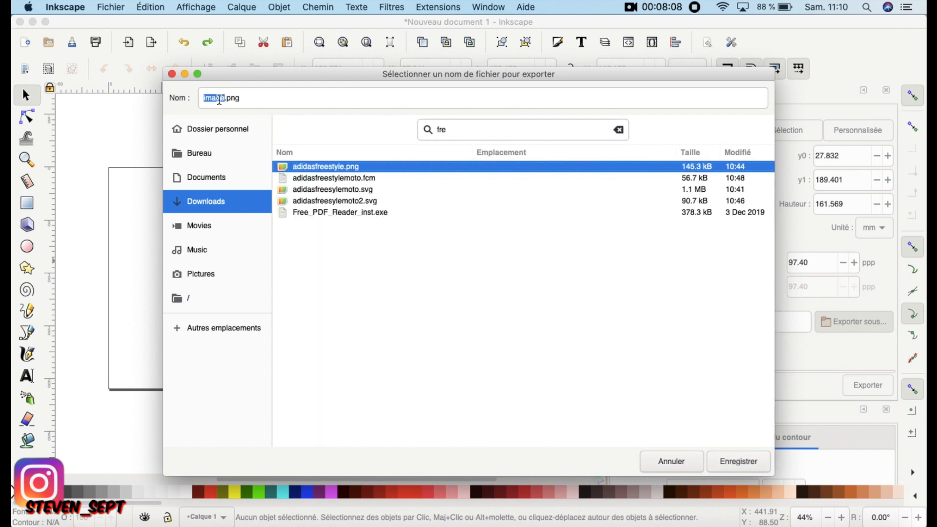
pyautogui.click(224, 99)
pyautogui.press('BackSpace')
pyautogui.press('BackSpace')
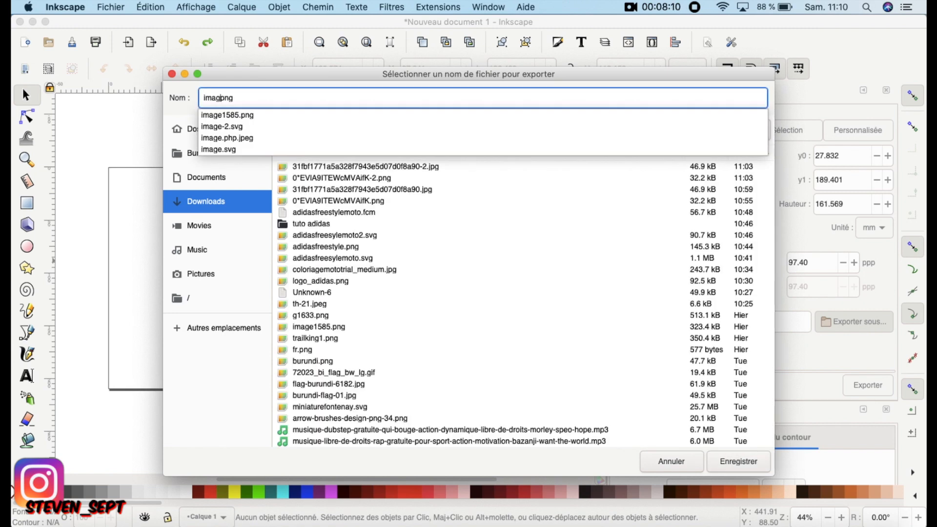
pyautogui.press('BackSpace')
pyautogui.press('BackSpace')
pyautogui.write('freestylemoto.')
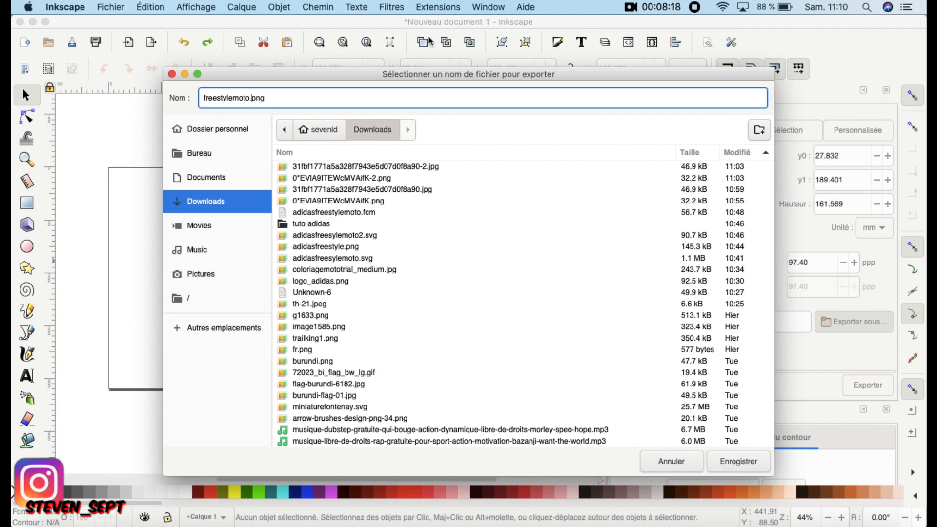
pyautogui.click(758, 463)
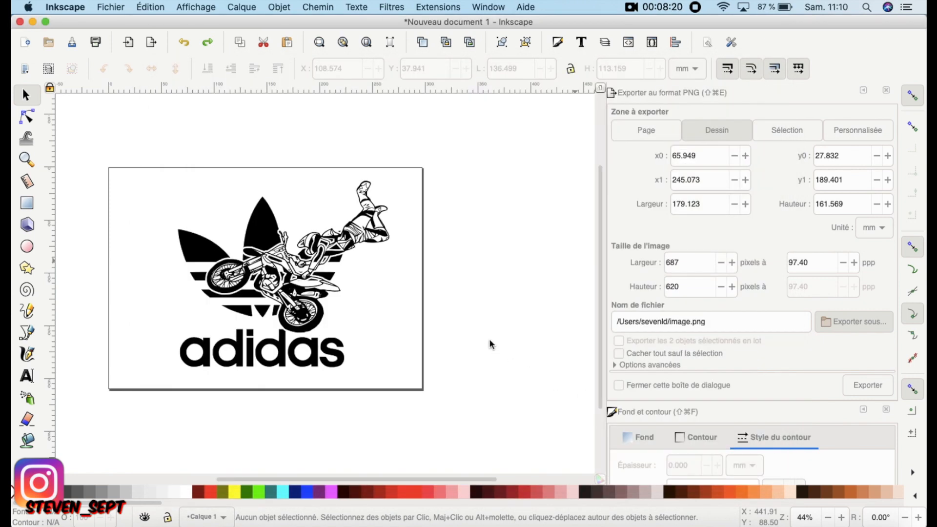
# - Select the adidas logo and the motocross group together and export the selection as freestylemoto.png to Downloads
pyautogui.click(865, 385)
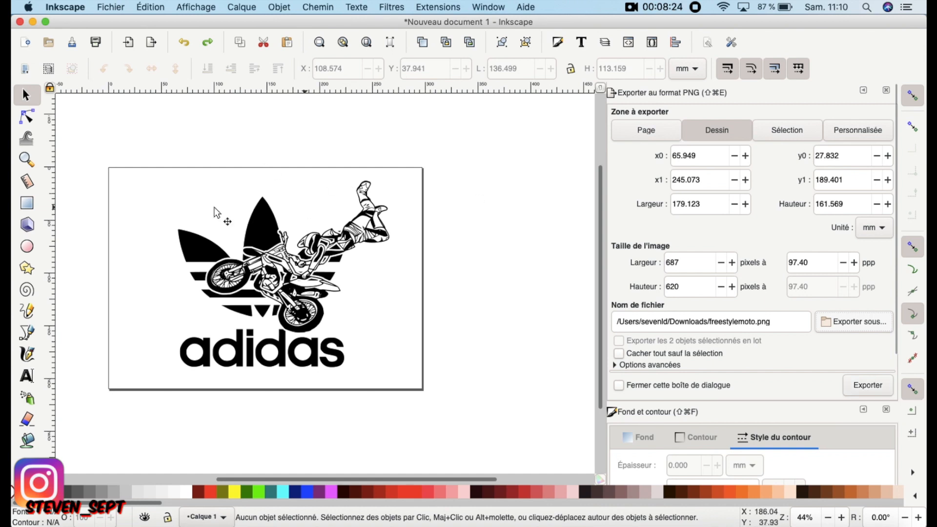
pyautogui.moveTo(134, 156); pyautogui.dragTo(482, 435)
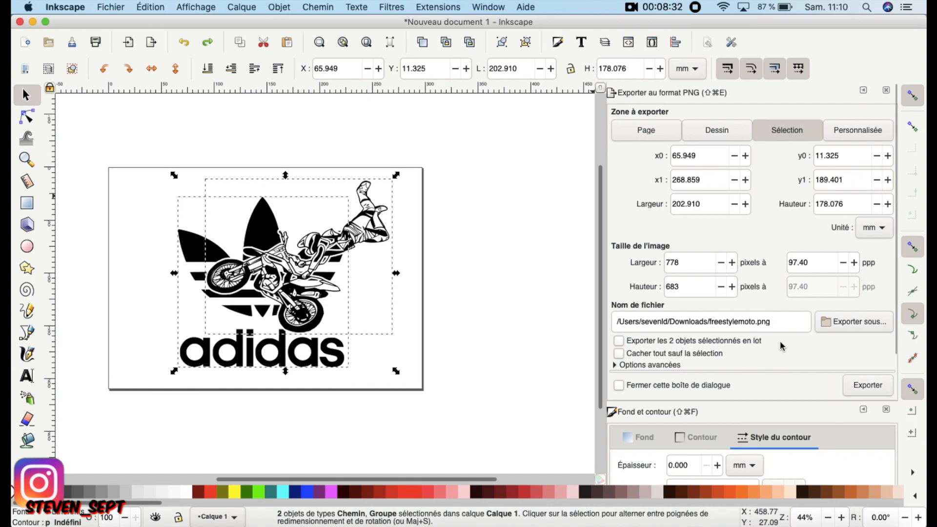
pyautogui.click(867, 386)
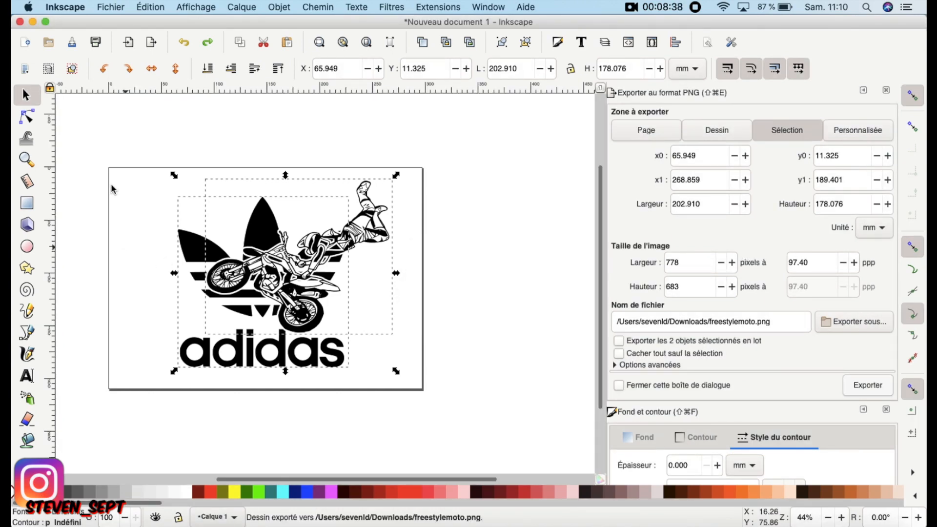
# - Delete the design and import freestylemoto.png as an embedded image with smooth rendering, placed at about X 52 mm, Y 11 mm
pyautogui.press('Delete')
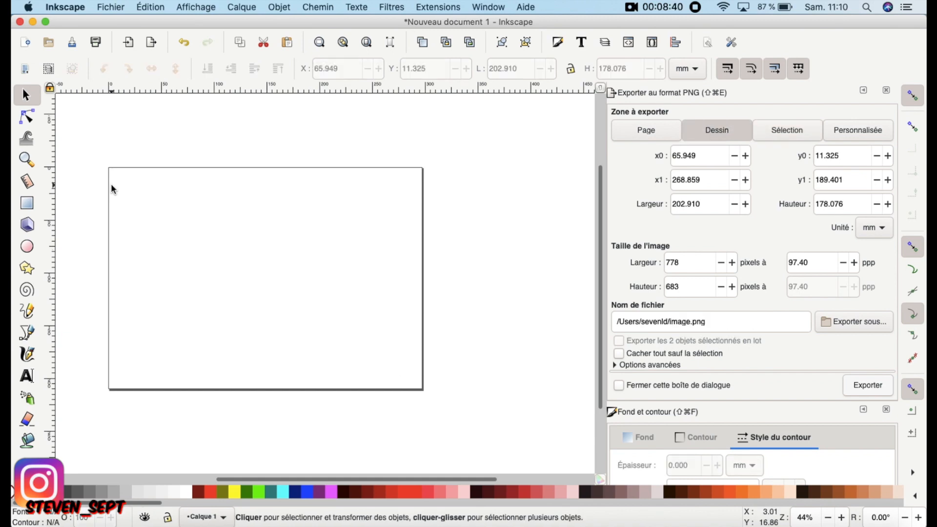
pyautogui.click(120, 9)
pyautogui.click(120, 139)
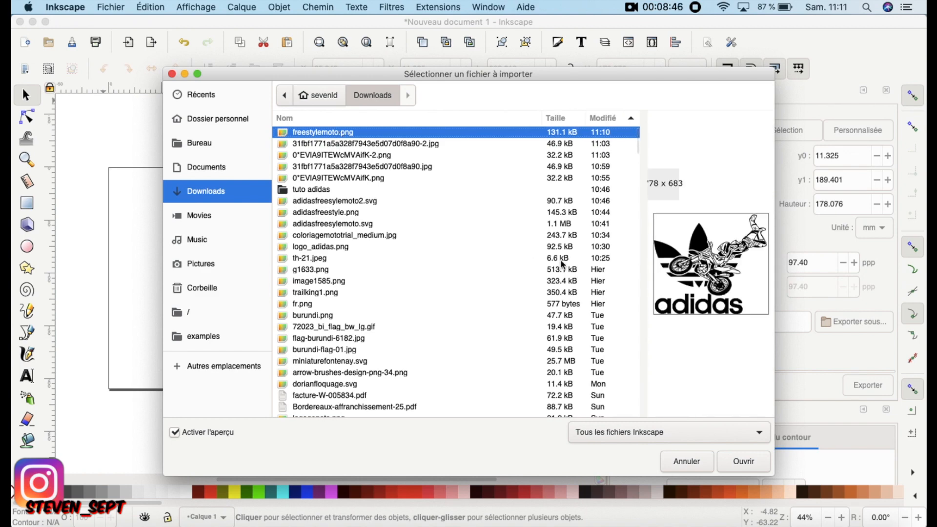
pyautogui.click(739, 462)
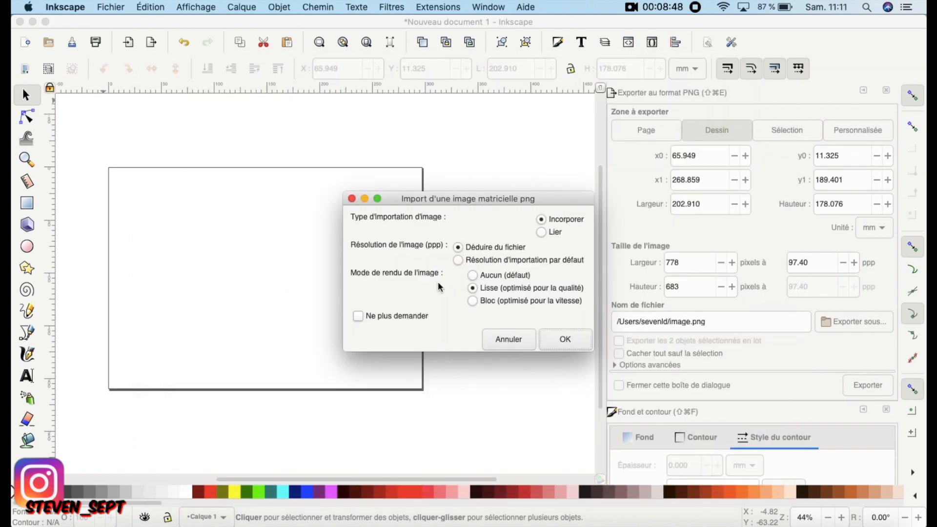
pyautogui.click(552, 336)
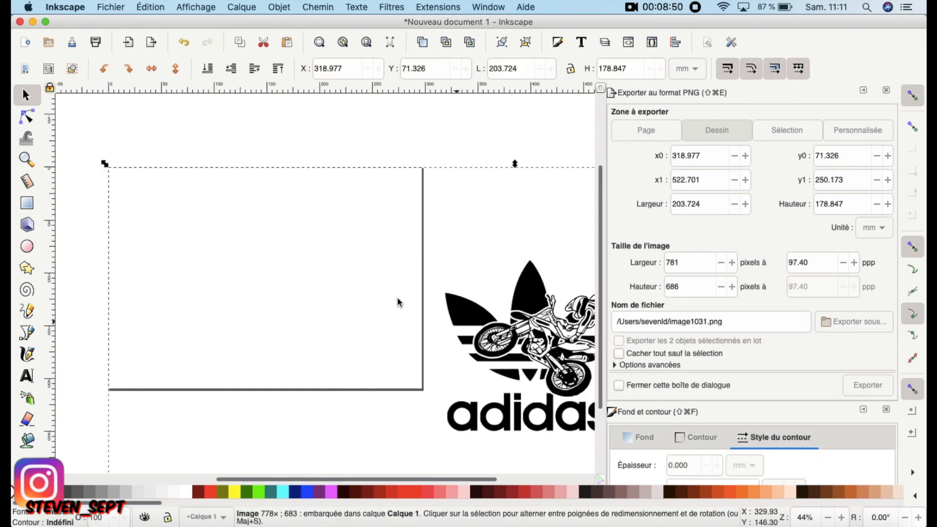
pyautogui.moveTo(531, 341); pyautogui.dragTo(244, 280)
pyautogui.scroll(2, 245, 280)
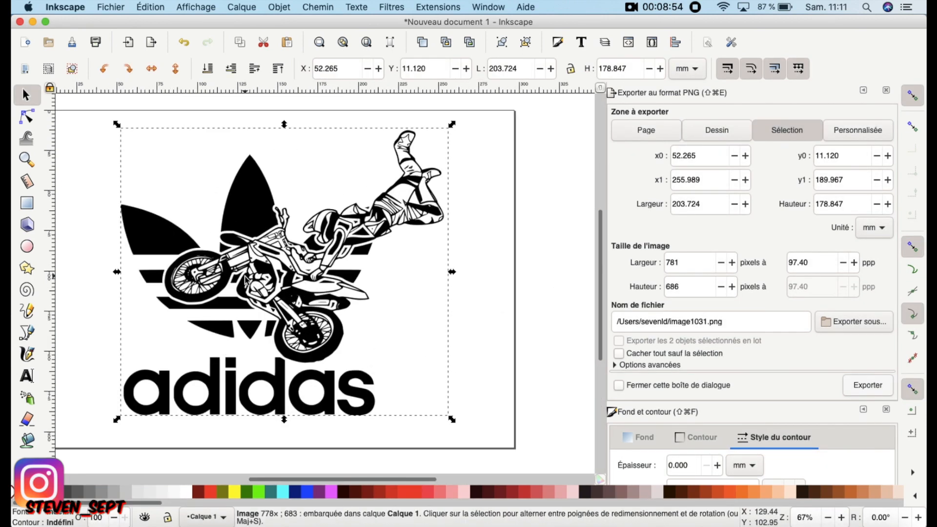
# - Trace the imported image as a single scan with brightness cutoff at threshold 0.600
pyautogui.click(321, 10)
pyautogui.click(330, 48)
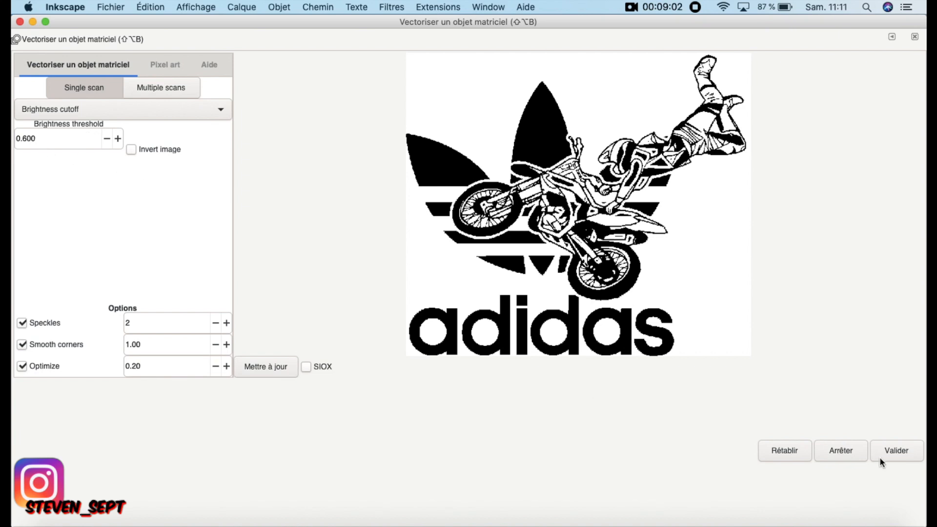
pyautogui.click(891, 453)
pyautogui.click(19, 22)
# - Move the traced design aside and delete the original bitmap image underneath
pyautogui.moveTo(348, 277); pyautogui.dragTo(501, 277)
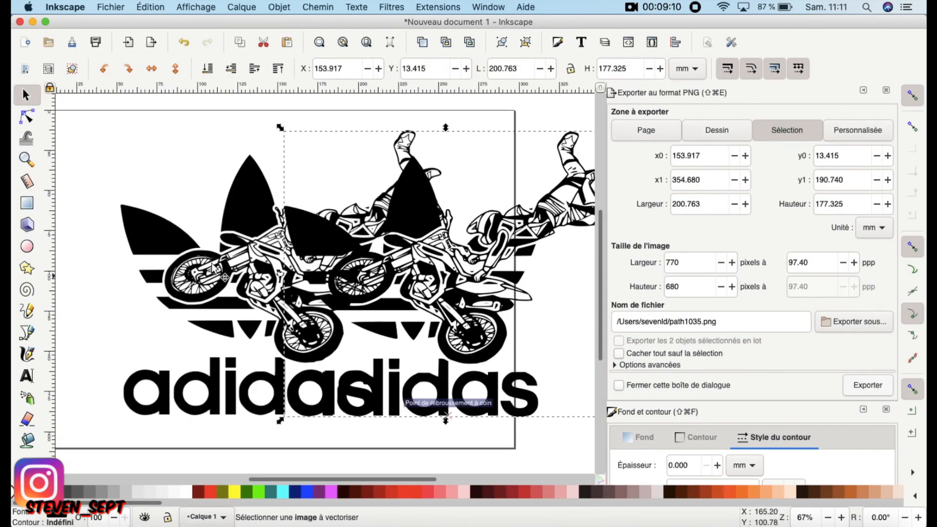
pyautogui.click(129, 237)
pyautogui.press('Delete')
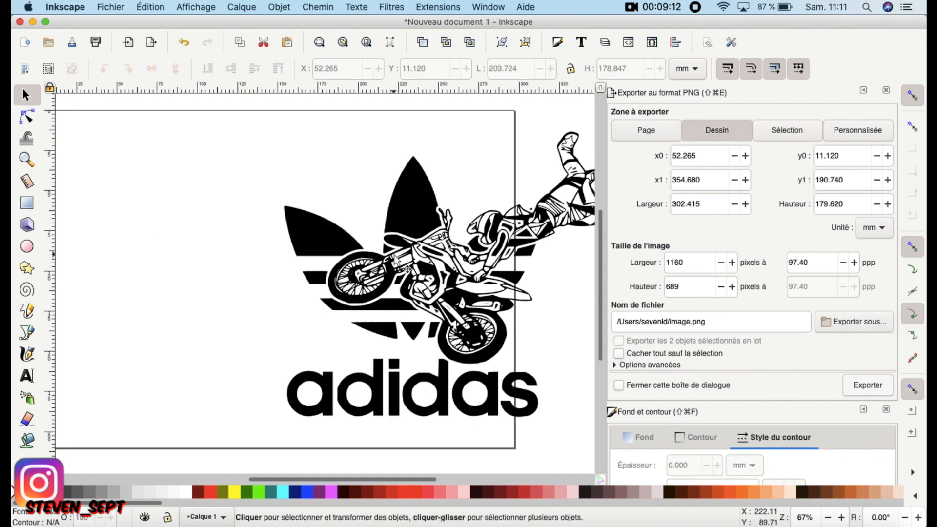
# - Move the traced design back onto the page to about X 46 mm, Y 18 mm and deselect it
pyautogui.moveTo(396, 259)
pyautogui.mouseDown()
pyautogui.moveTo(208, 259)
pyautogui.moveTo(267, 277)
pyautogui.moveTo(267, 264)
pyautogui.mouseUp()
pyautogui.hscroll(-3, 267, 264)
pyautogui.scroll(-1, 267, 264)
pyautogui.scroll(5, 268, 266)
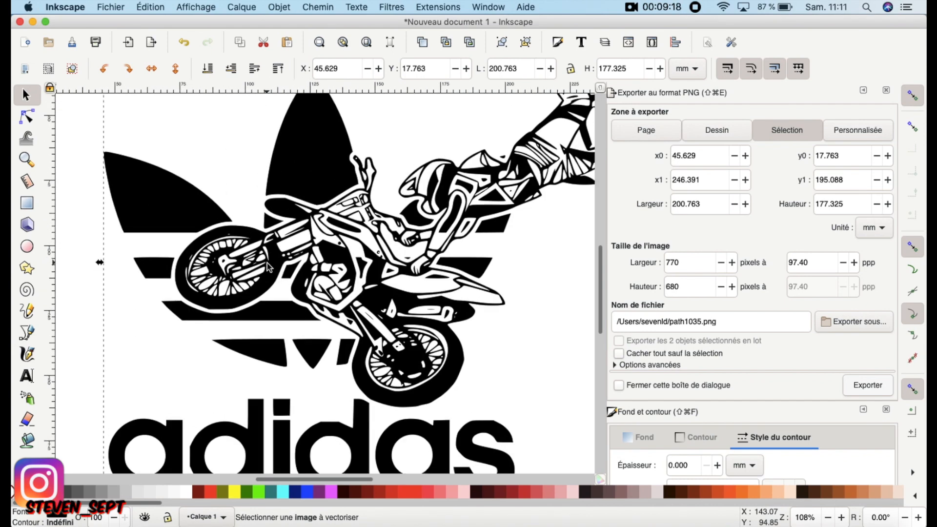
pyautogui.scroll(-4, 267, 266)
pyautogui.scroll(-2, 267, 264)
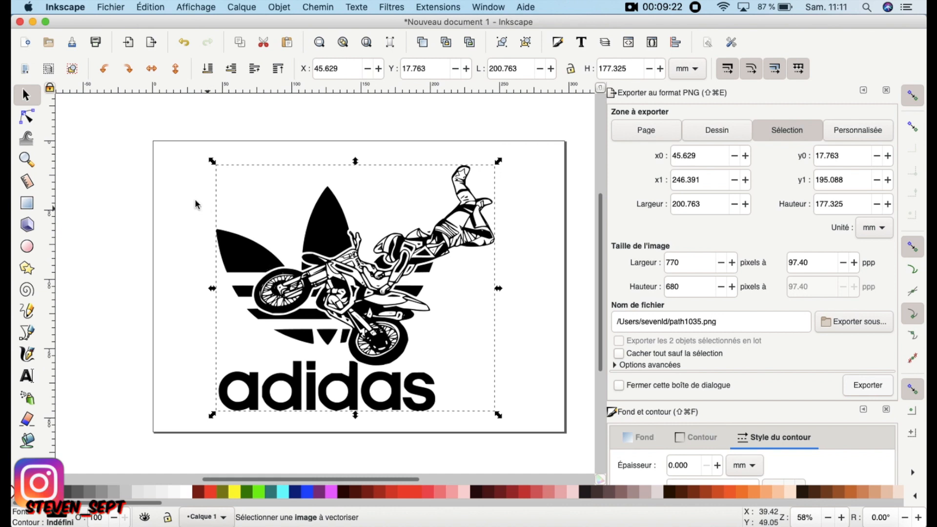
pyautogui.click(130, 174)
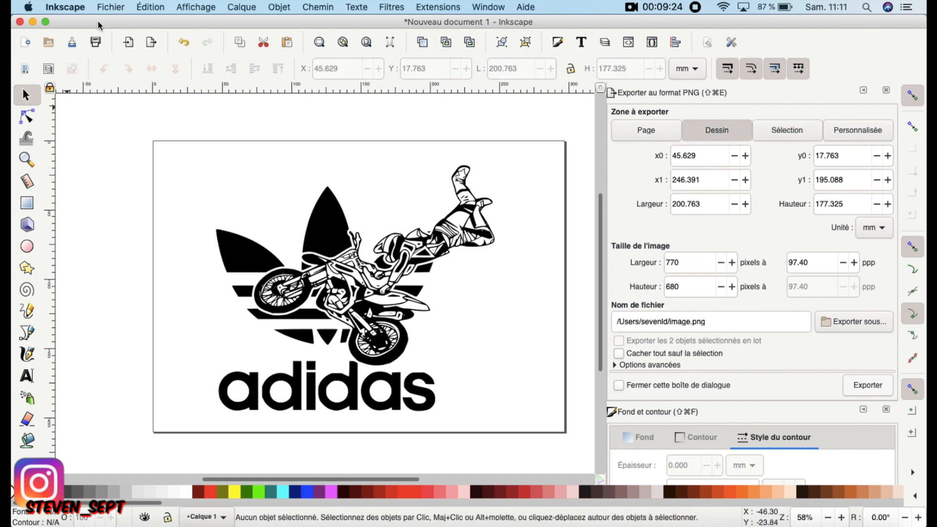
# - Save the document as freestylemototuto.svg in the Downloads folder in Inkscape SVG format
pyautogui.click(110, 7)
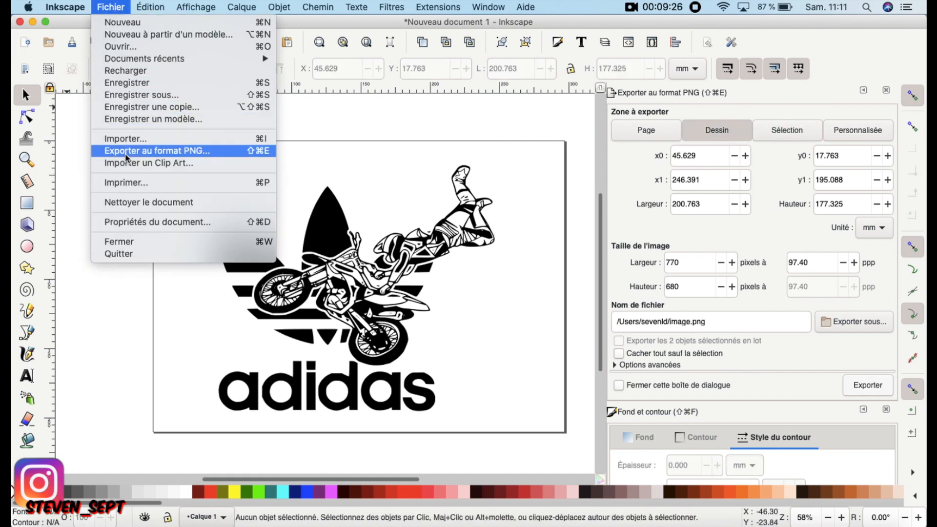
pyautogui.click(139, 94)
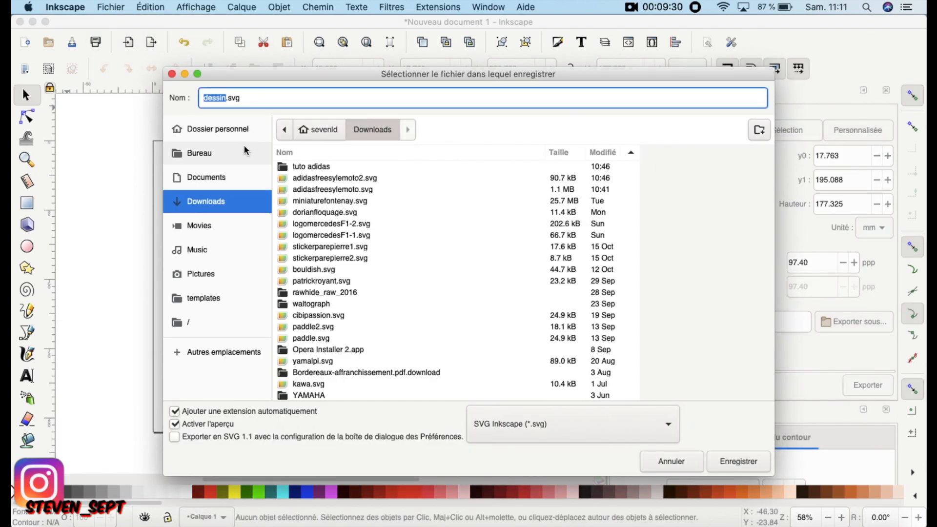
pyautogui.write('frees')
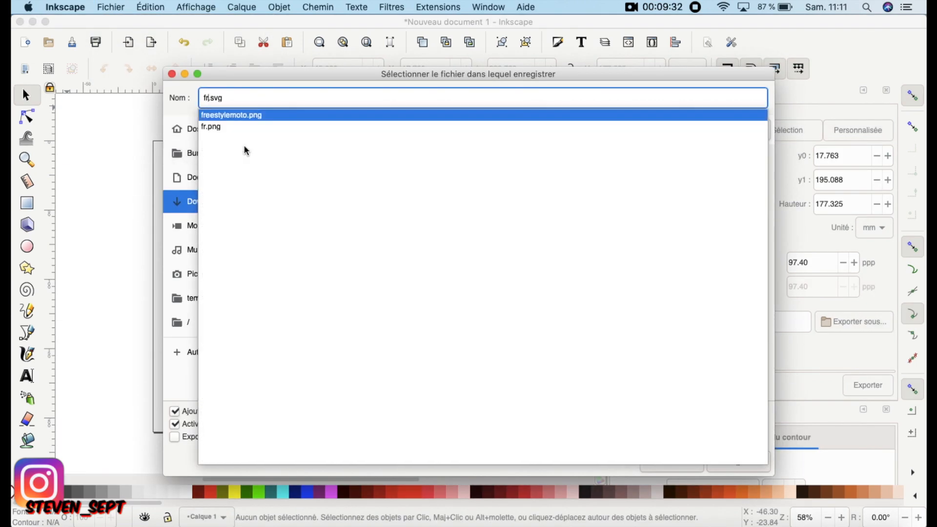
pyautogui.write('tyle')
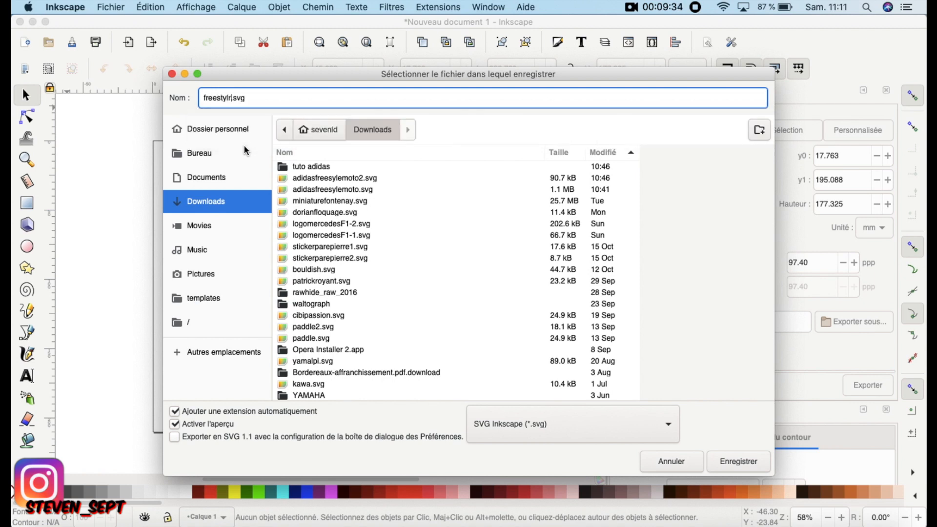
pyautogui.write('moto')
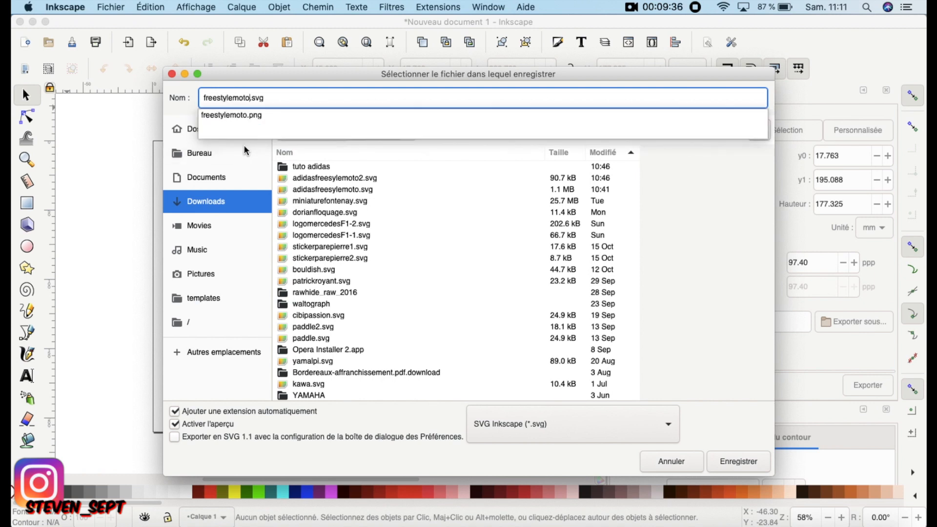
pyautogui.write('totuto')
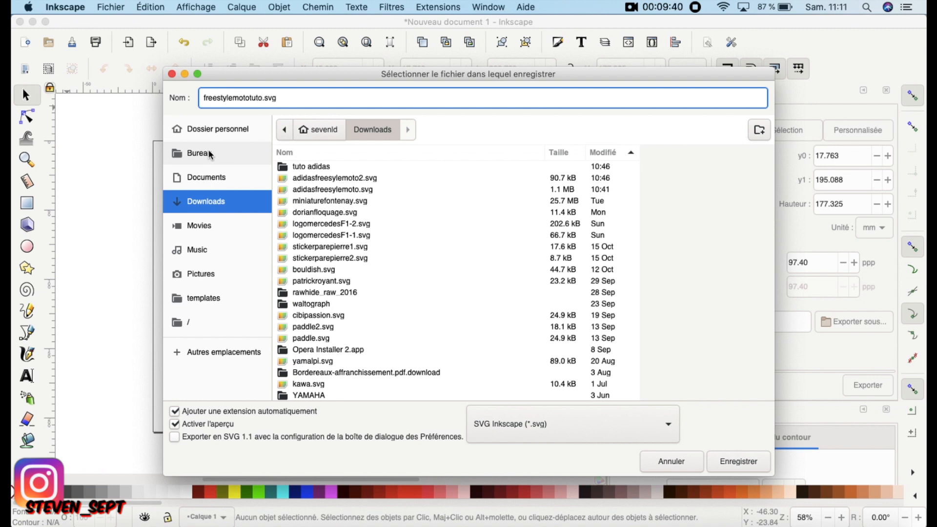
pyautogui.click(214, 206)
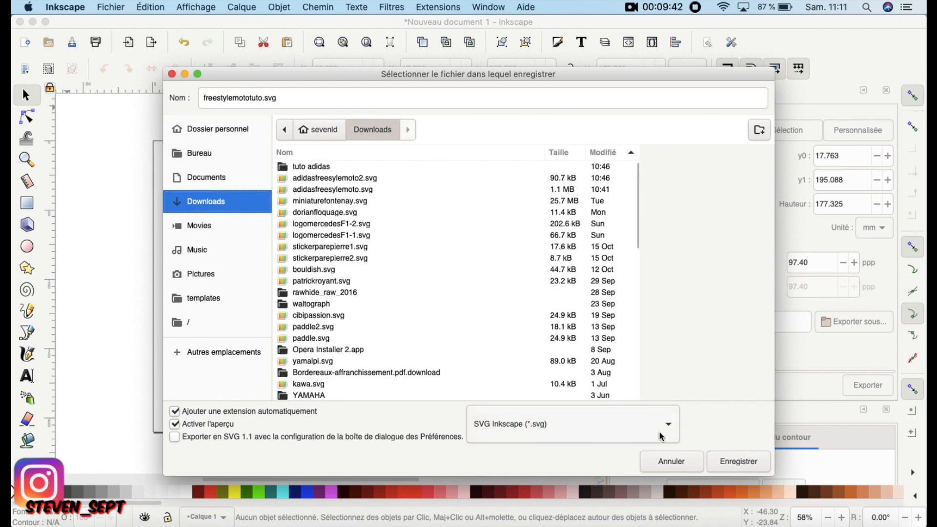
pyautogui.click(740, 467)
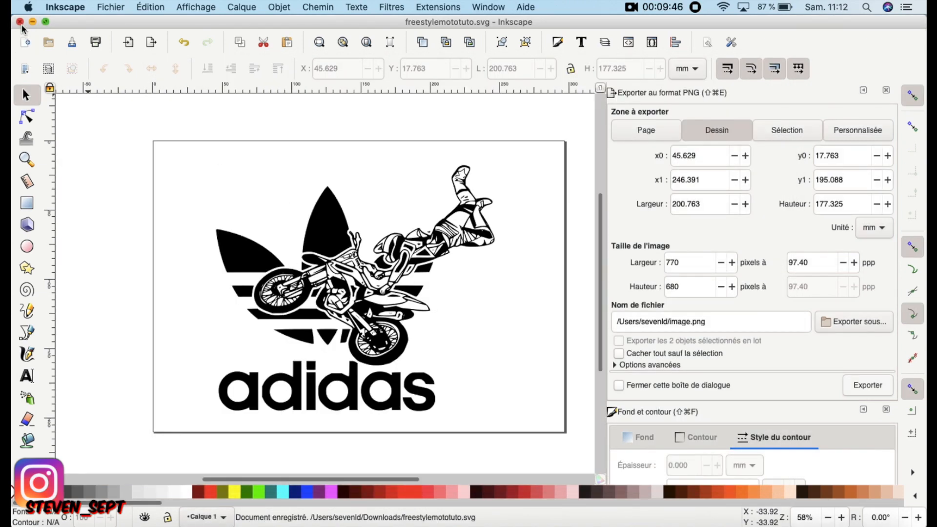
# - Quit Inkscape and launch Brother CanvasWorkspace with an empty project in an enlarged window
pyautogui.click(64, 6)
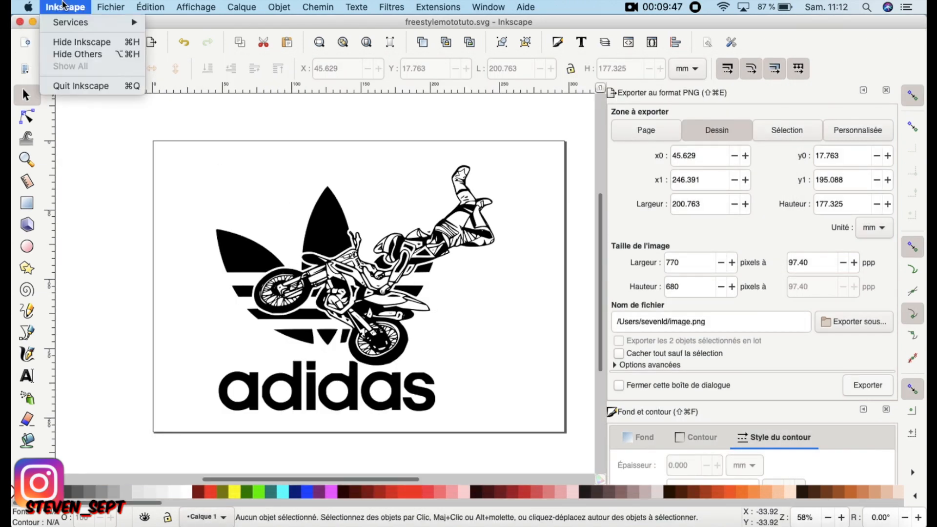
pyautogui.click(62, 88)
pyautogui.click(97, 524)
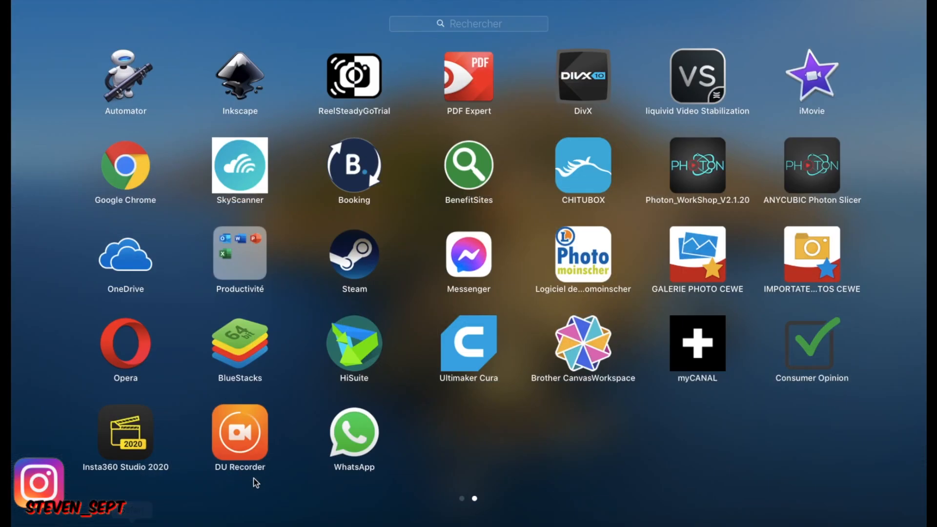
pyautogui.click(557, 362)
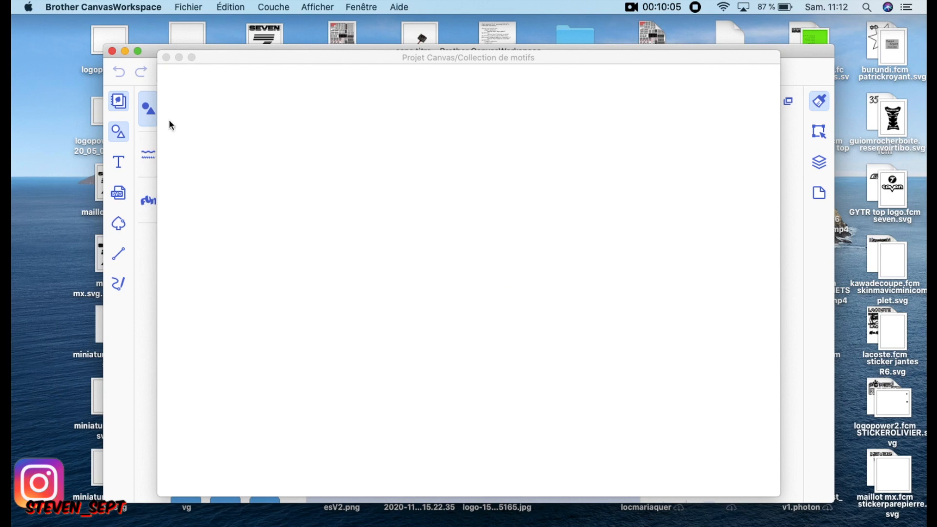
pyautogui.click(167, 57)
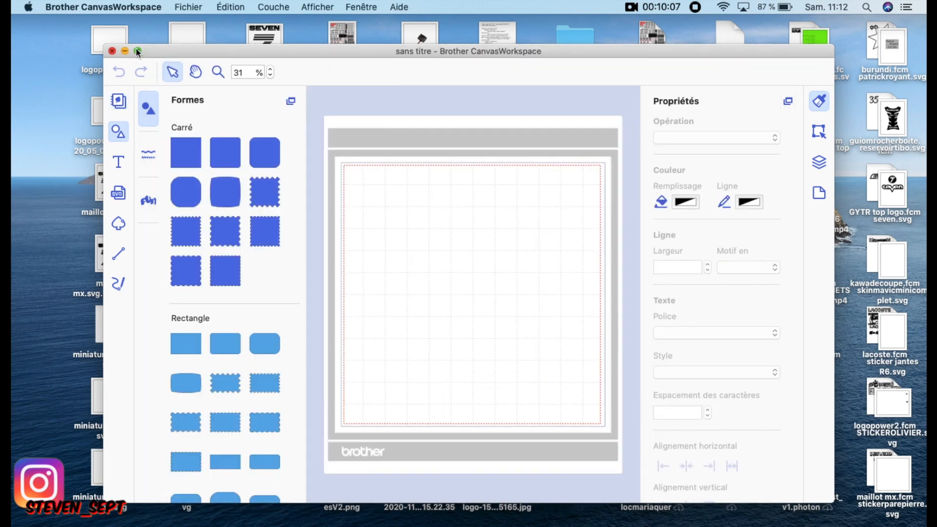
pyautogui.click(136, 50)
# - Find freestylemototuto.svg by searching for "free" and import it into the cutting project
pyautogui.moveTo(48, 3)
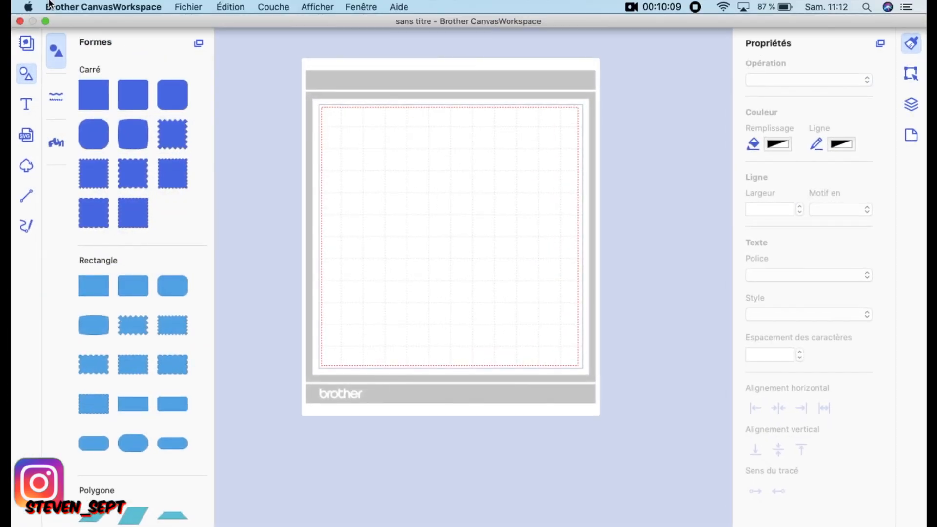
pyautogui.click(189, 7)
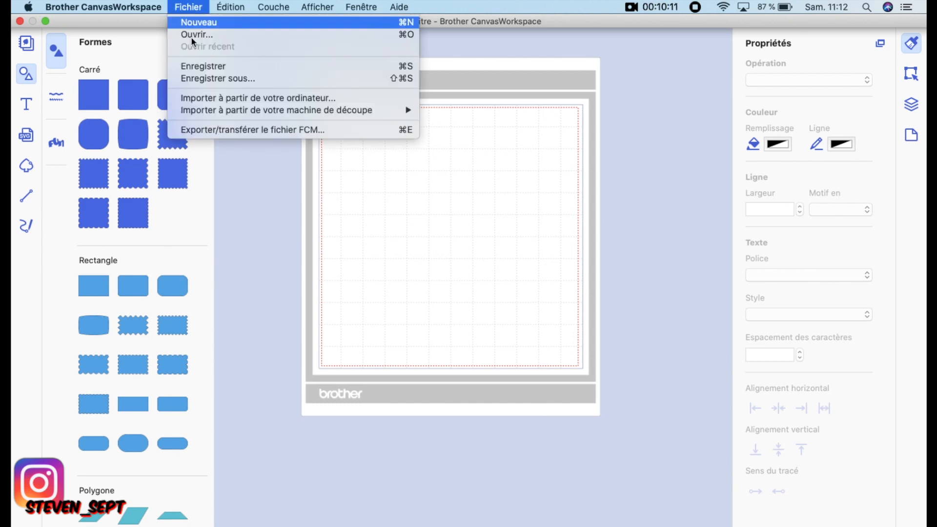
pyautogui.click(28, 145)
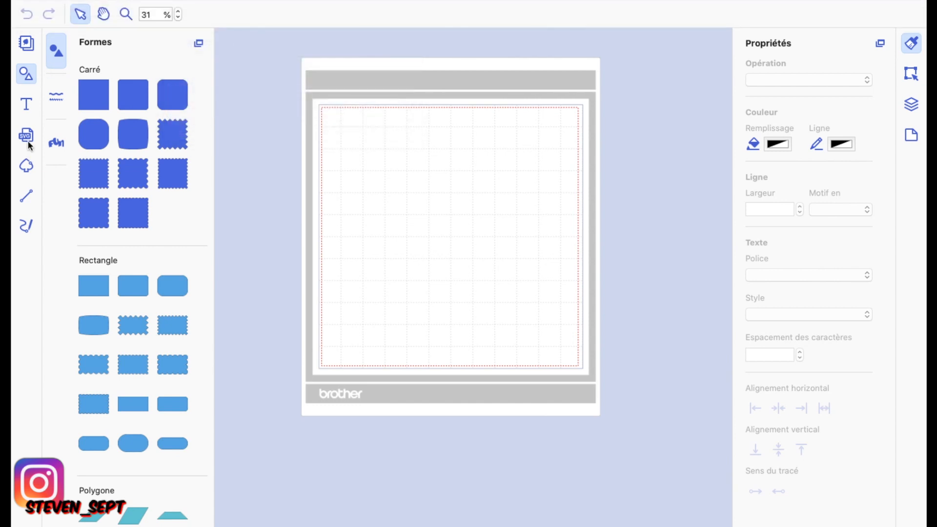
pyautogui.click(30, 143)
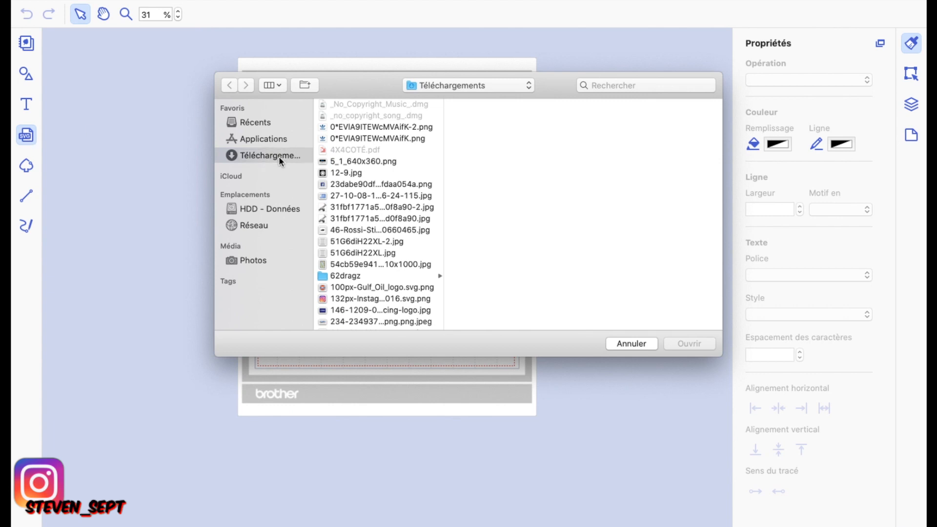
pyautogui.click(609, 85)
pyautogui.write('free')
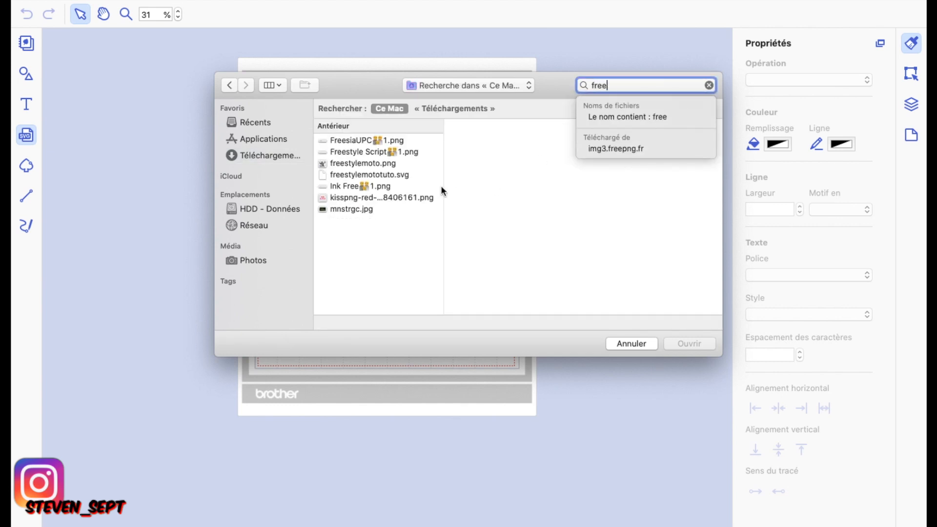
pyautogui.click(367, 176)
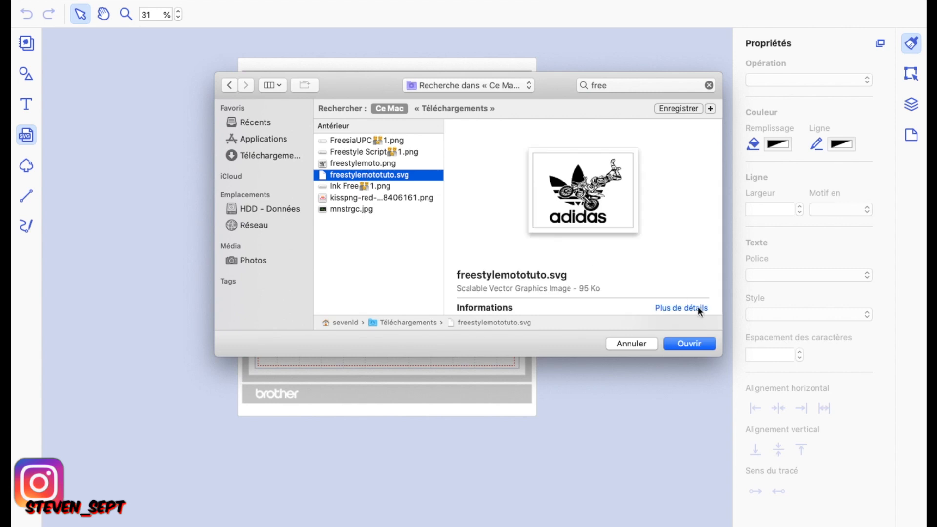
pyautogui.click(689, 344)
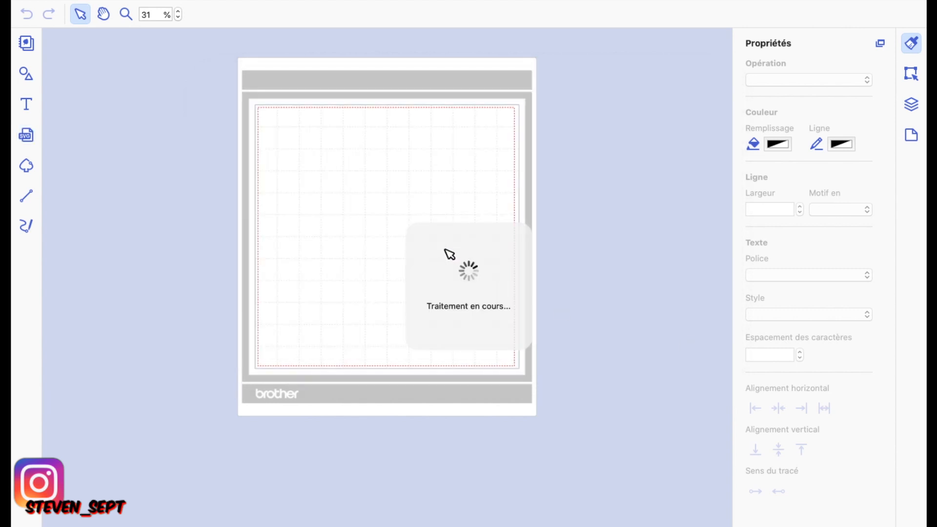
# - Move the imported design diagonally inward from the upper-left corner of the cutting mat
pyautogui.click(339, 200)
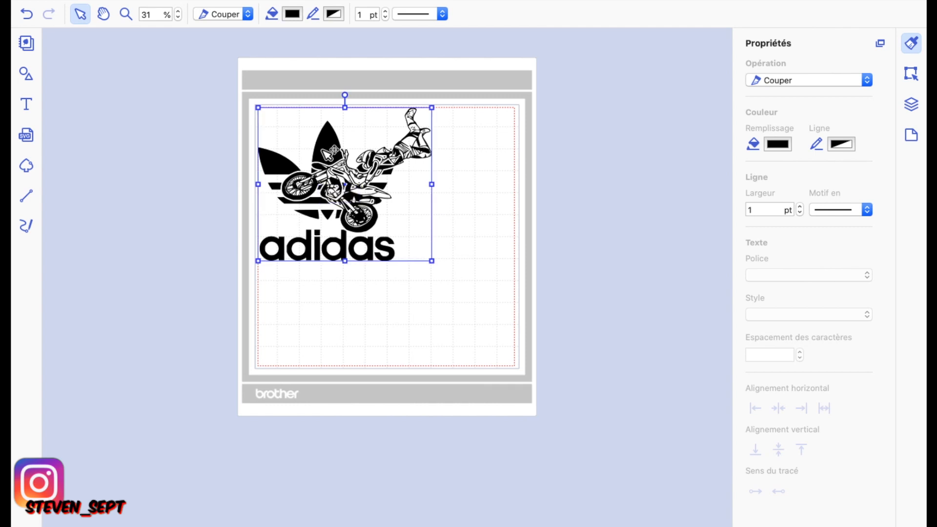
pyautogui.moveTo(323, 149); pyautogui.dragTo(350, 172)
pyautogui.scroll(5, 349, 172)
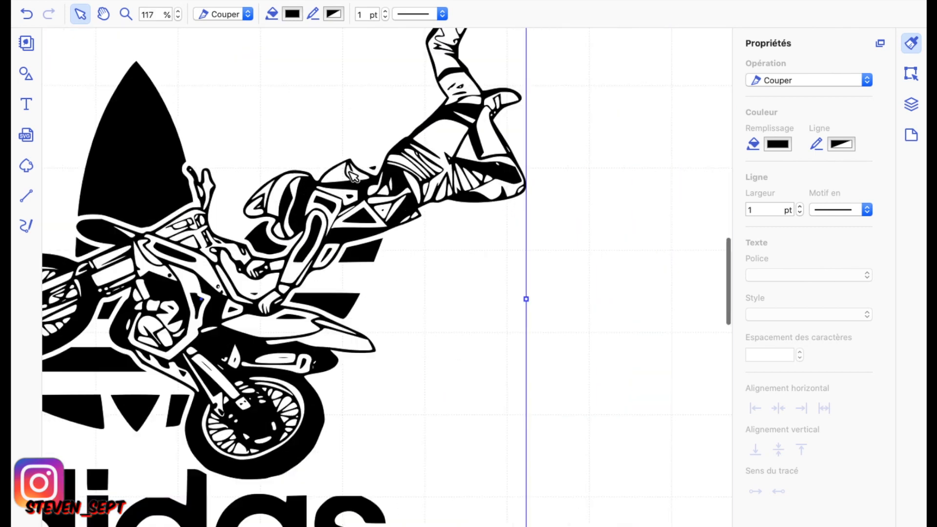
# - Deselect the imported design and start exporting the project as an FCM file to the computer
pyautogui.hscroll(-2, 350, 172)
pyautogui.scroll(-5, 353, 175)
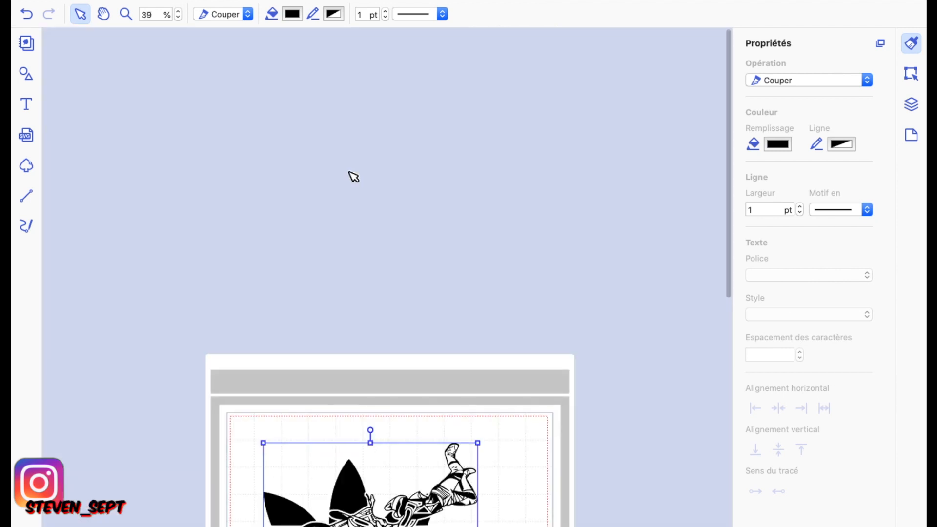
pyautogui.scroll(-4, 335, 436)
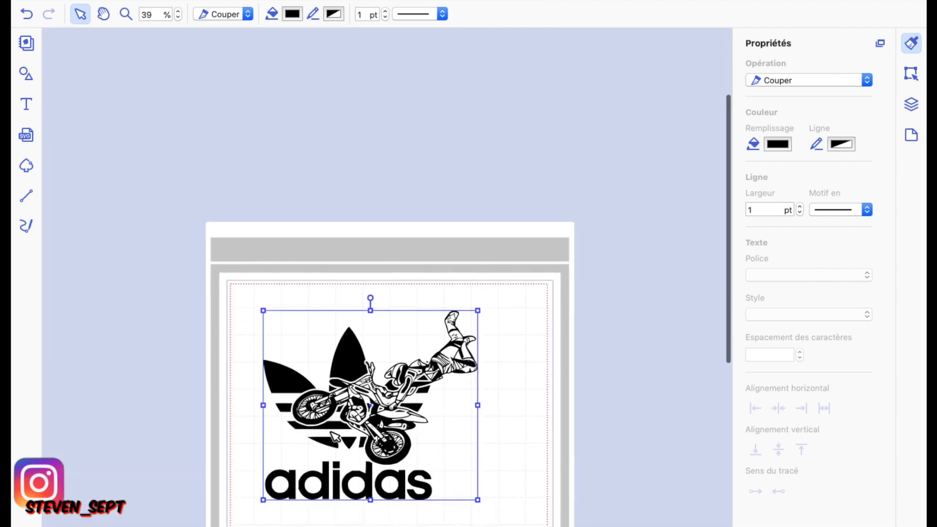
pyautogui.click(446, 522)
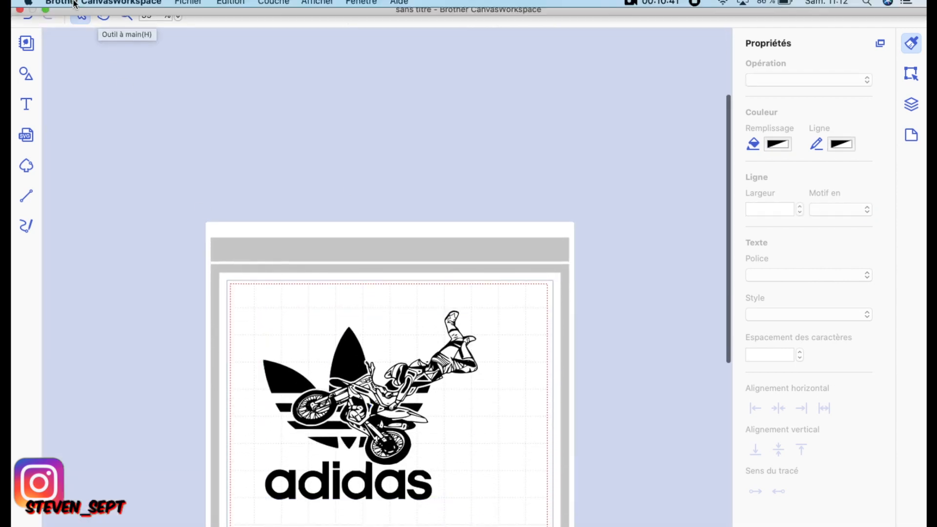
pyautogui.click(161, 7)
pyautogui.moveTo(188, 7)
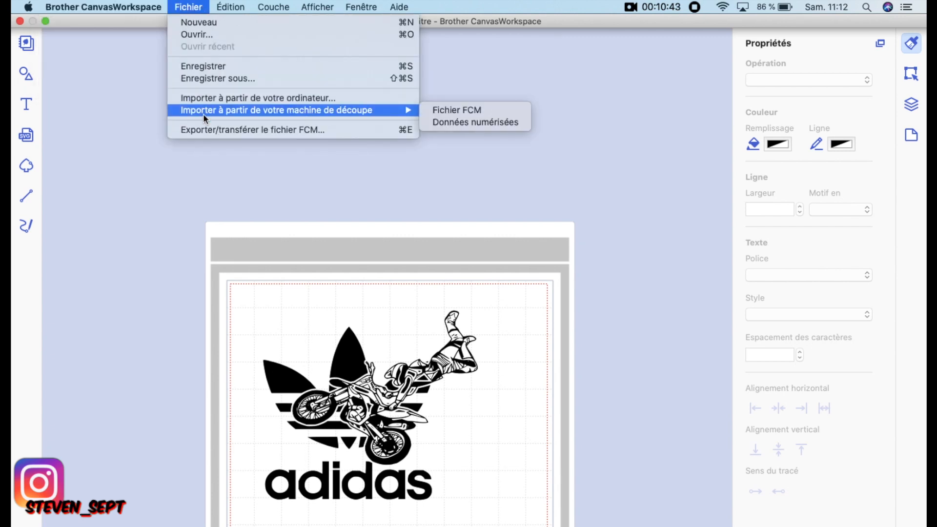
pyautogui.click(201, 129)
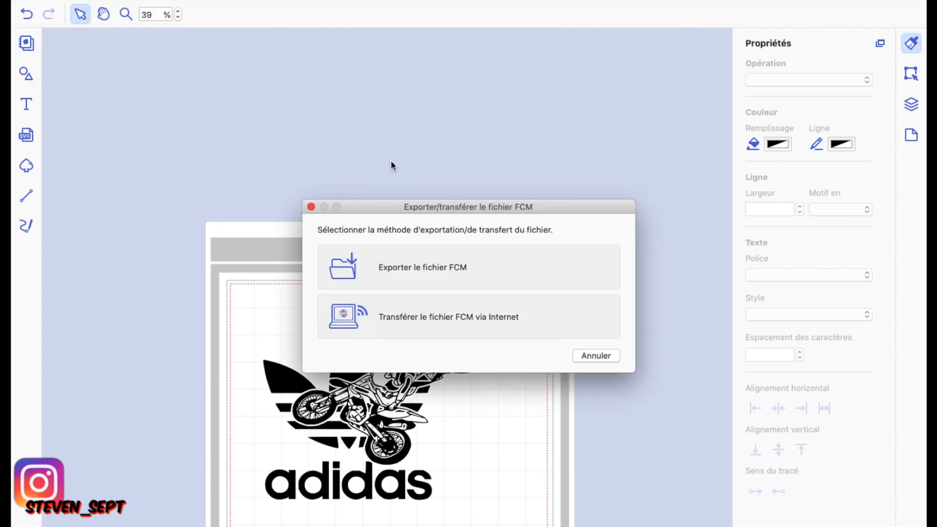
pyautogui.click(446, 266)
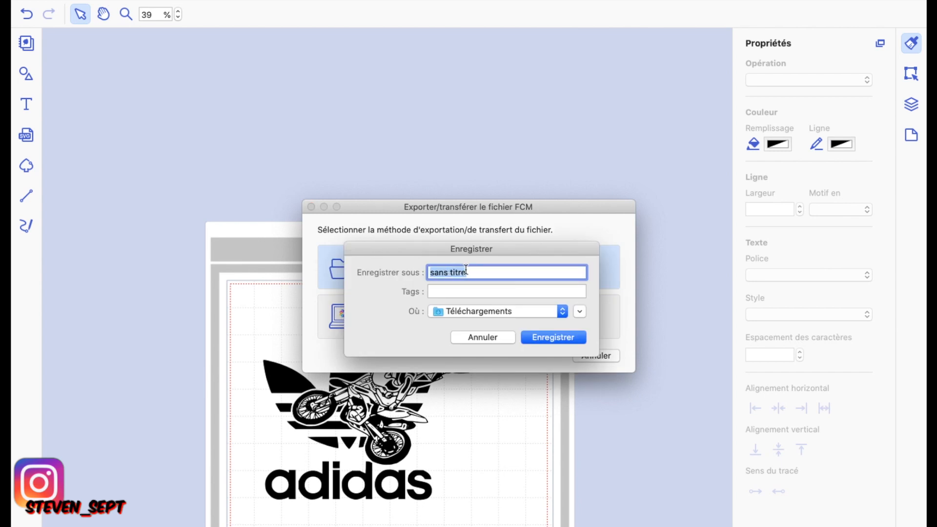
# - Name the FCM export freestyletuto and save it in the Bureau — iCloud folder
pyautogui.write('freestu')
pyautogui.press('BackSpace')
pyautogui.write('yletuto')
pyautogui.click(563, 313)
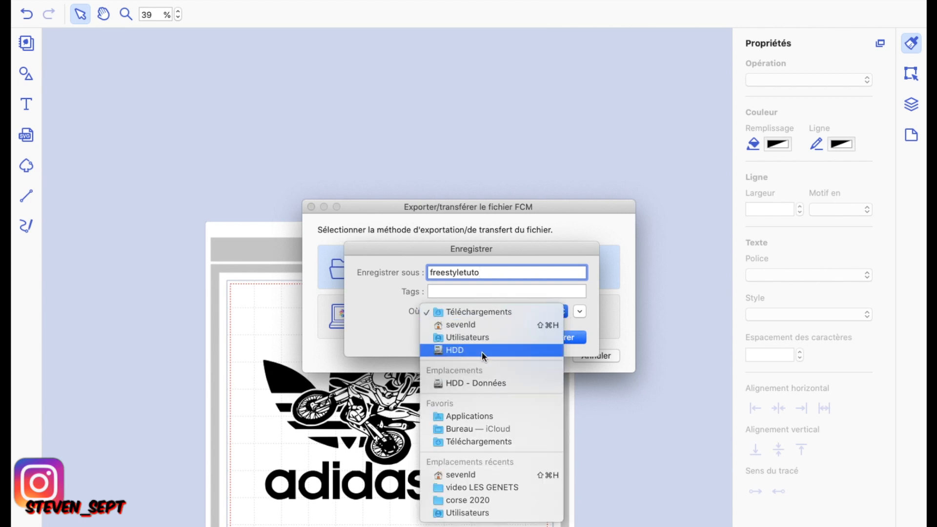
pyautogui.click(457, 429)
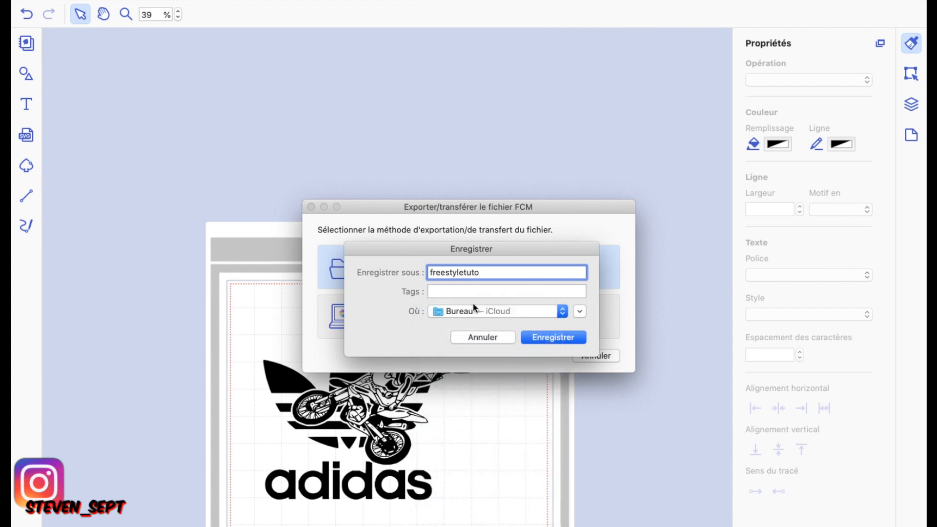
pyautogui.click(543, 338)
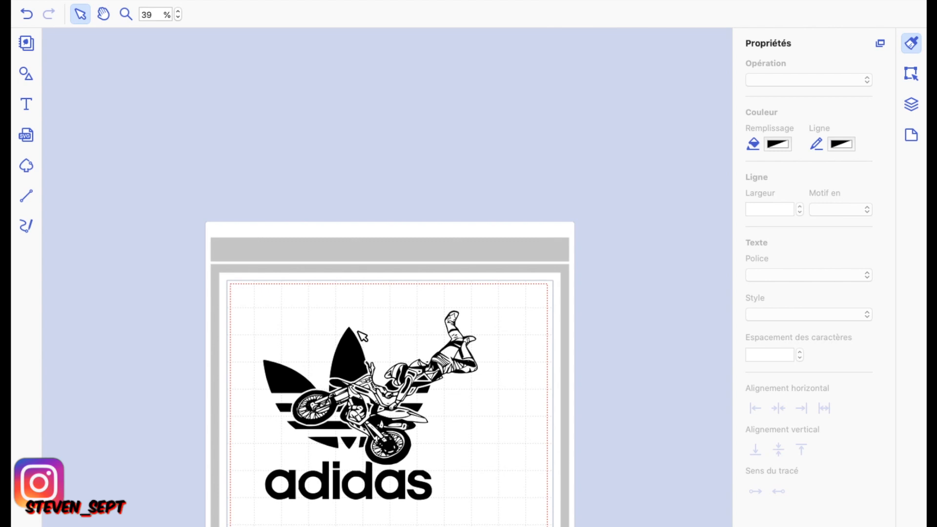
# - Examine the details of the motocross and adidas design up close and its overall placement on the cutting mat
pyautogui.scroll(-2, 361, 335)
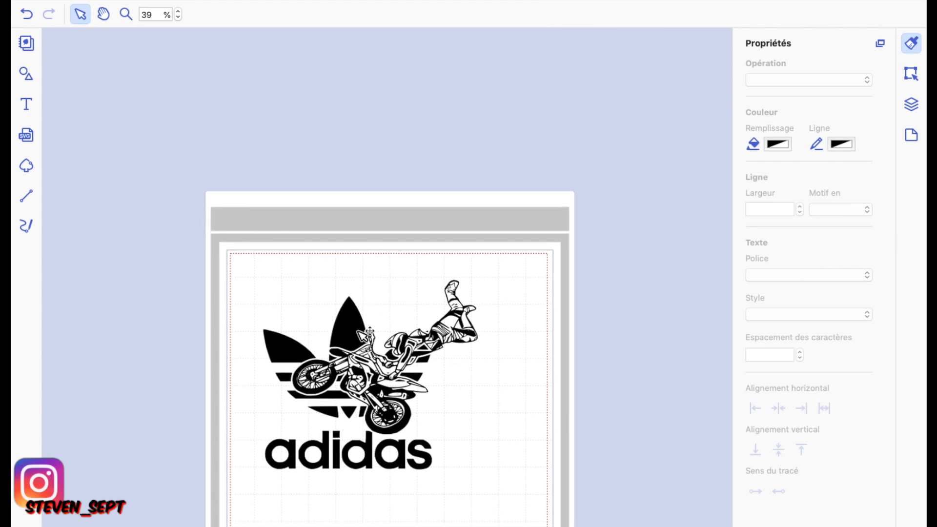
pyautogui.scroll(5, 351, 385)
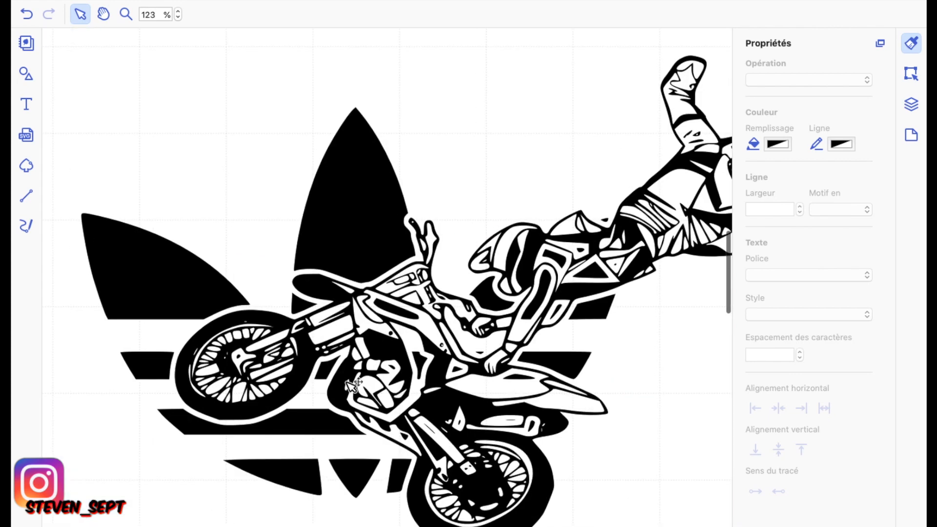
pyautogui.scroll(-2, 351, 386)
pyautogui.scroll(-1, 351, 385)
pyautogui.scroll(4, 355, 384)
pyautogui.scroll(-4, 351, 387)
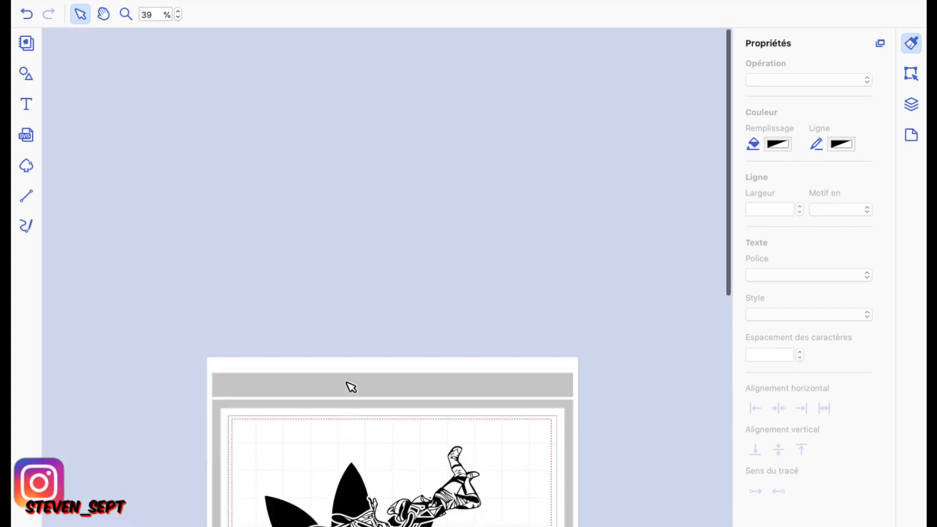
pyautogui.scroll(-1, 347, 385)
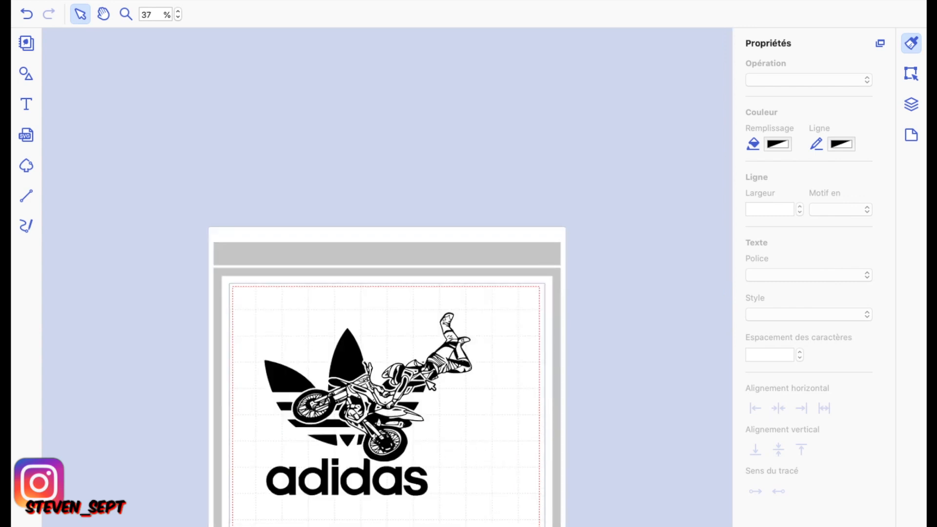